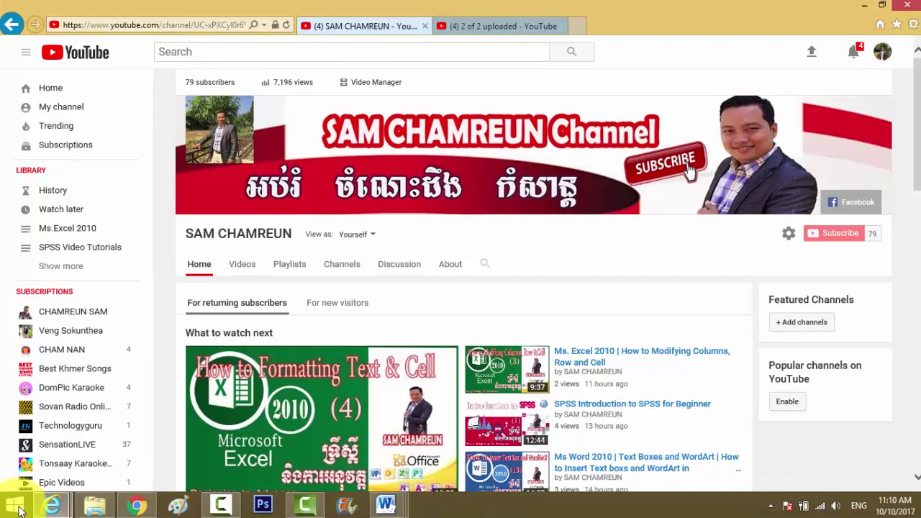
Start Excel from the Run prompt and close the blank Book1 workbook.
key("super+r")
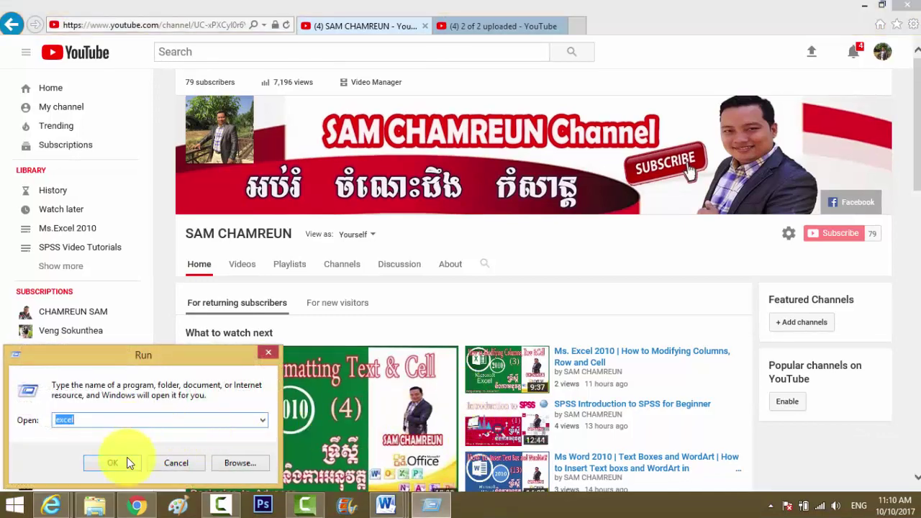
left_click(127, 460)
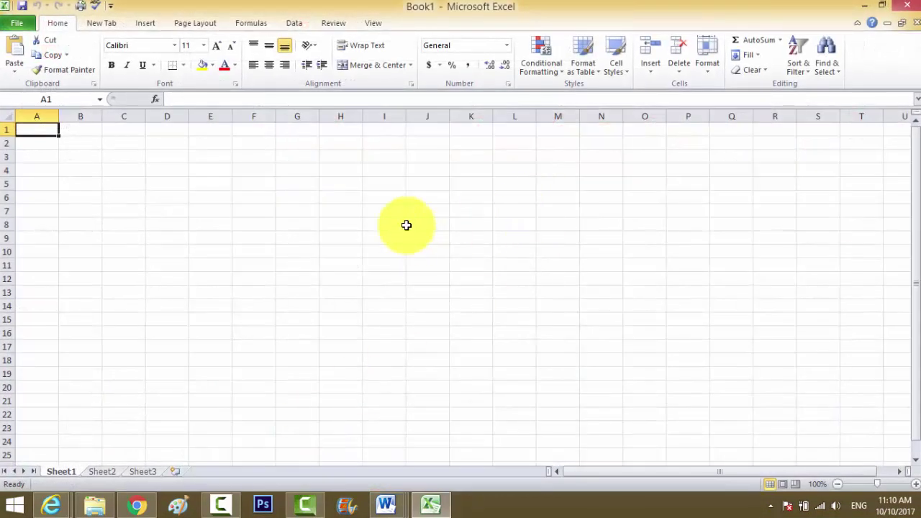
left_click(165, 196)
left_click(285, 209)
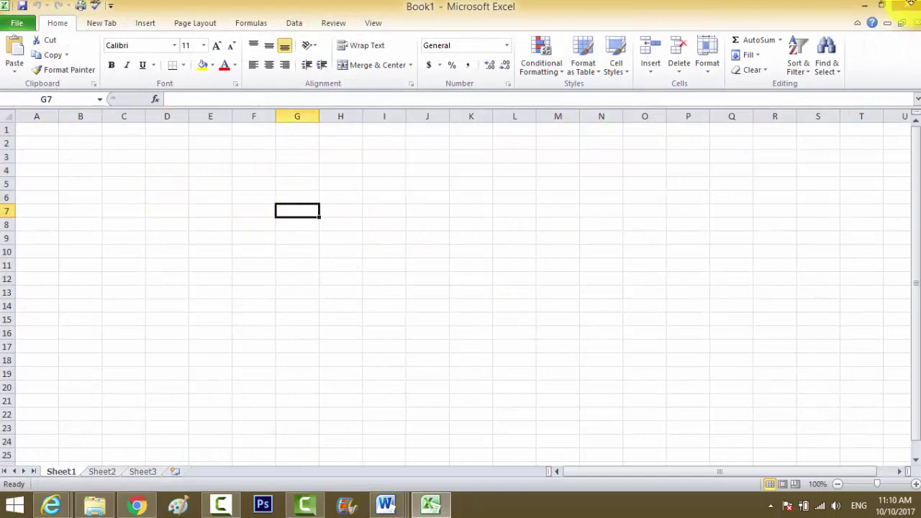
left_click(910, 4)
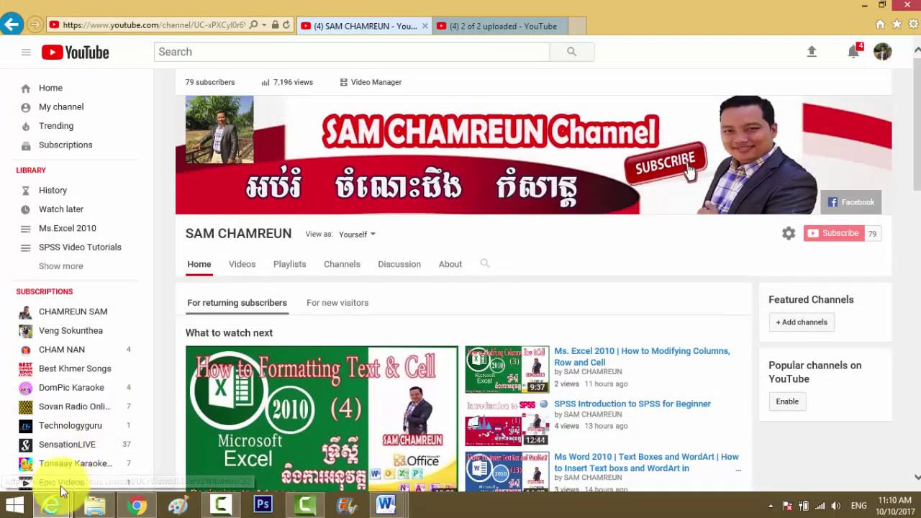
Open Book1 Testing Save from the Excel 2010-1-20 folder.
left_click(94, 505)
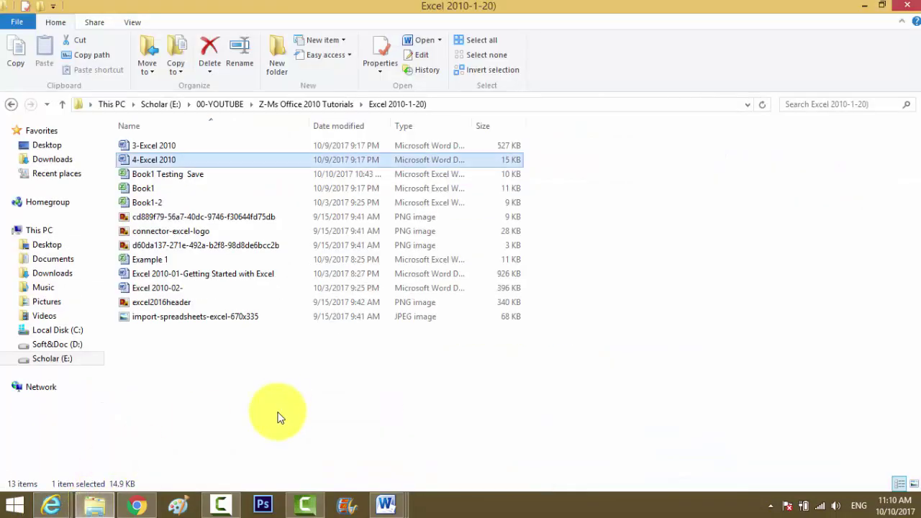
left_click(172, 175)
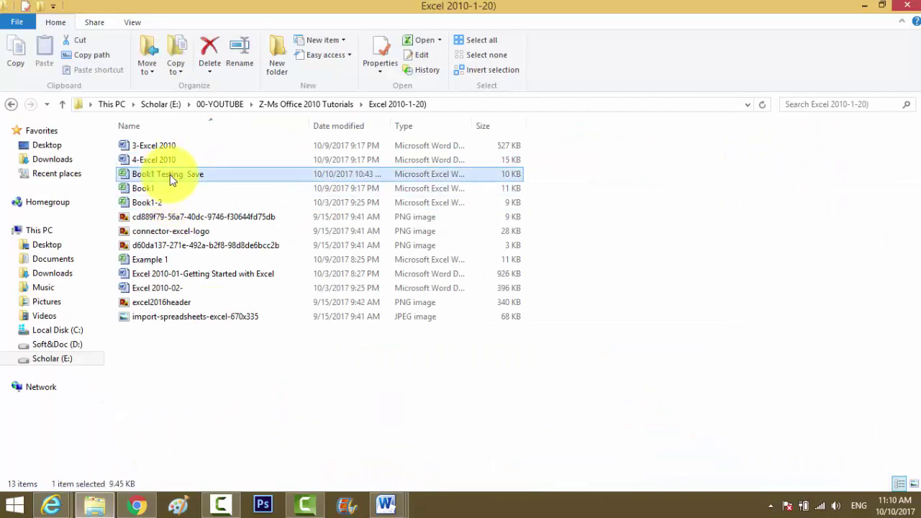
double_click(193, 177)
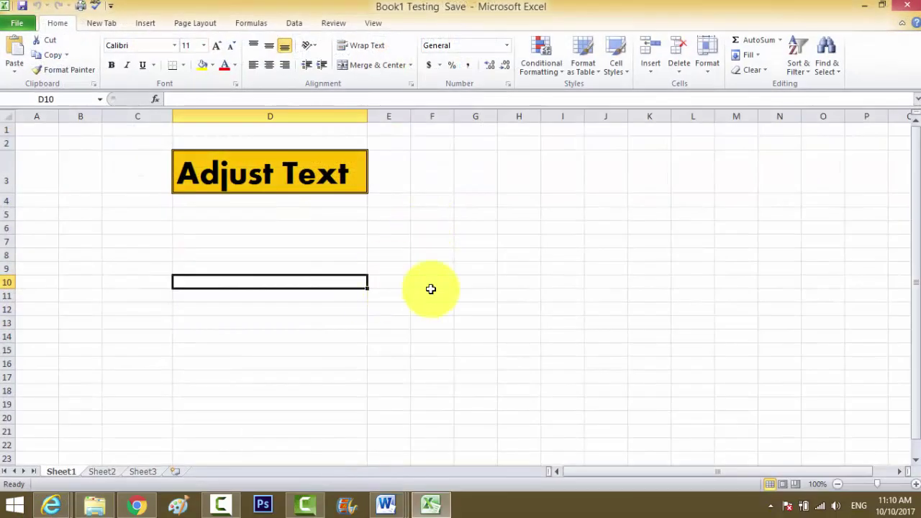
Look over the worksheet cells and adjust the width of column E.
left_click(454, 279)
left_click(297, 228)
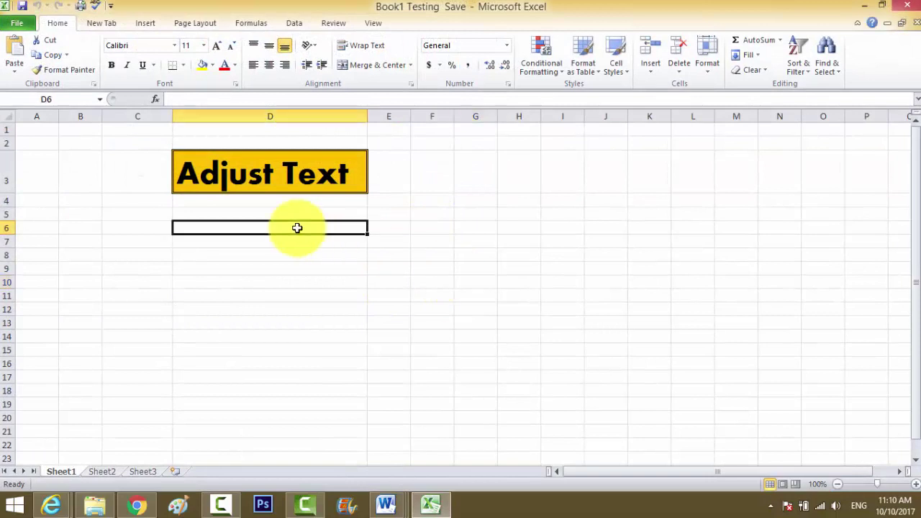
left_click(432, 239)
mouse_move(444, 217)
left_mouse_down()
mouse_move(448, 262)
mouse_move(586, 269)
left_mouse_up()
left_click(516, 294)
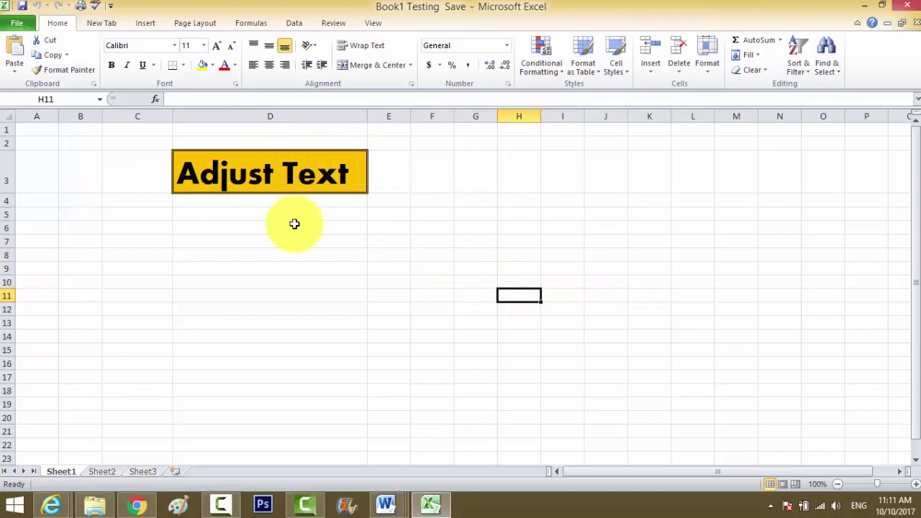
left_click(376, 226)
mouse_move(411, 117)
left_mouse_down()
mouse_move(426, 116)
mouse_move(418, 117)
left_mouse_up()
left_click(436, 242)
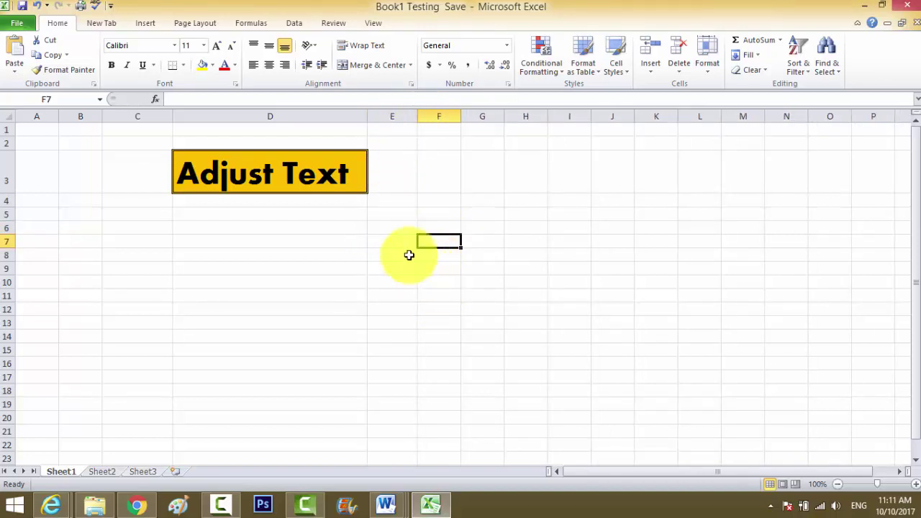
left_click(407, 246)
left_click(438, 245)
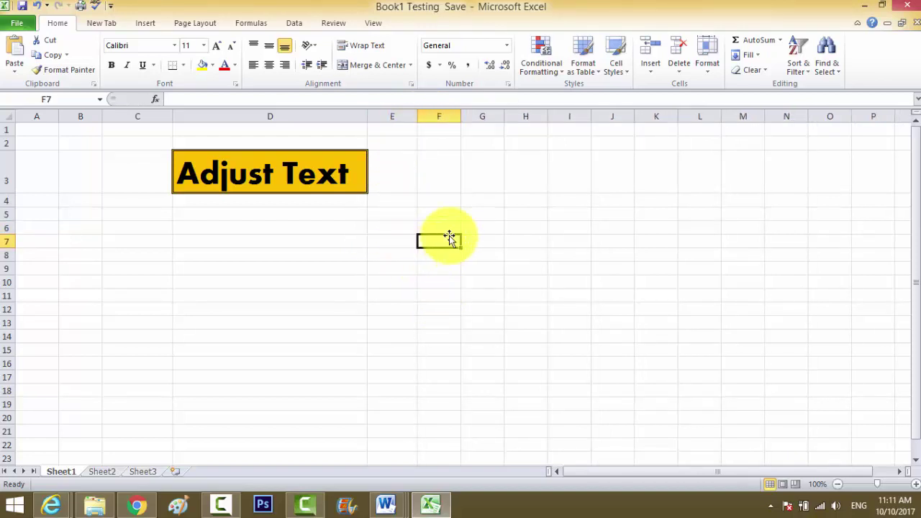
Enter 'How to Calculate in Simple Formaula' in cell D7.
left_click(323, 244)
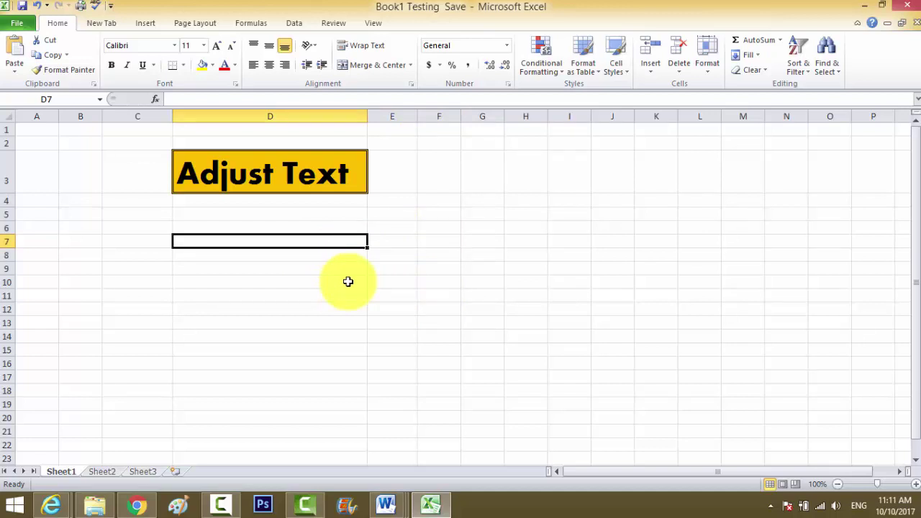
type("How to C")
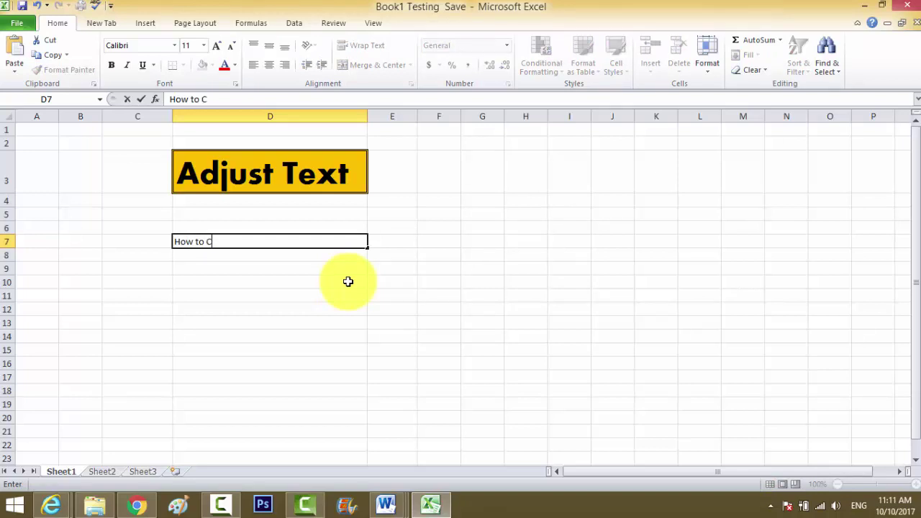
type("aluca")
key("BackSpace")
key("BackSpace")
type("cul")
type("ate ")
type("in")
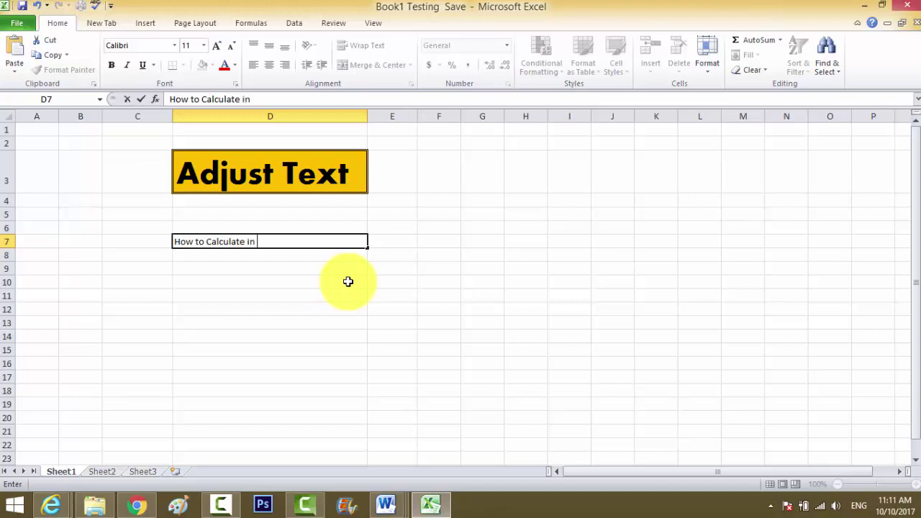
type("n")
type("ple F")
type("orma")
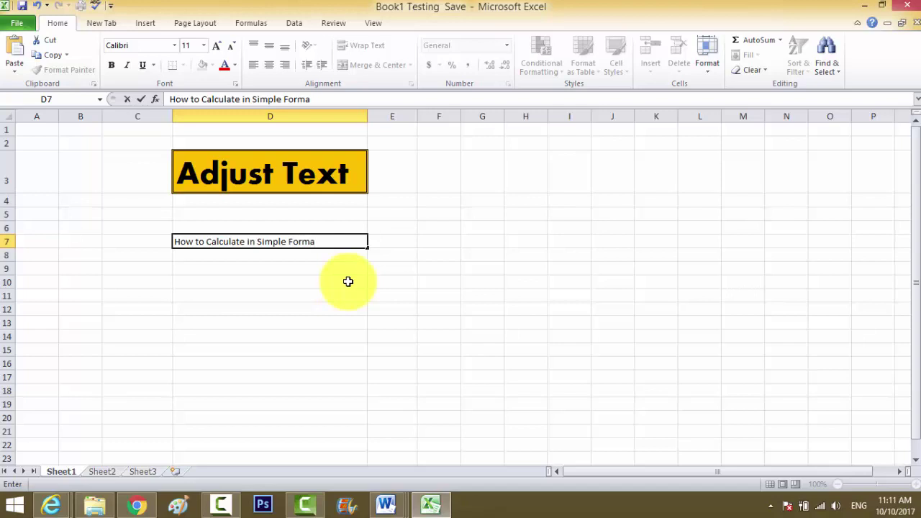
type("la")
key("Return")
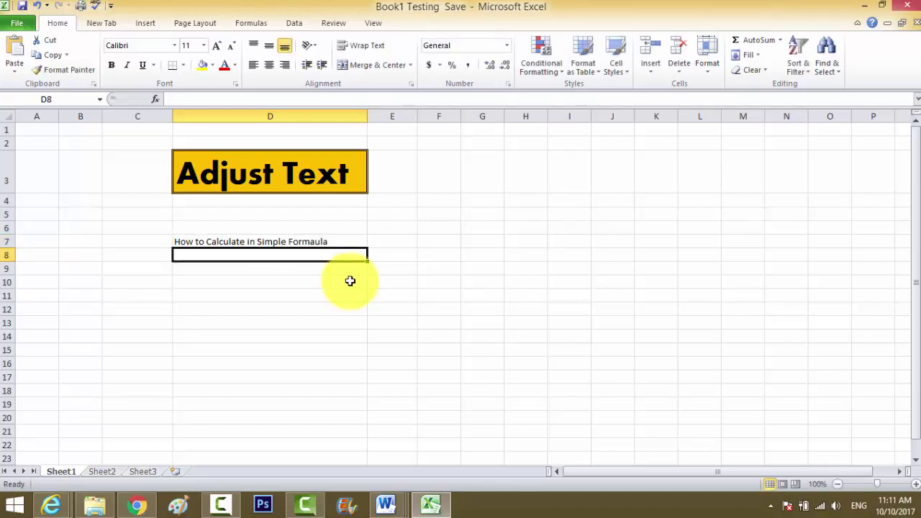
Set the D7 heading to font size 20 and widen column D to fit.
left_click(304, 239)
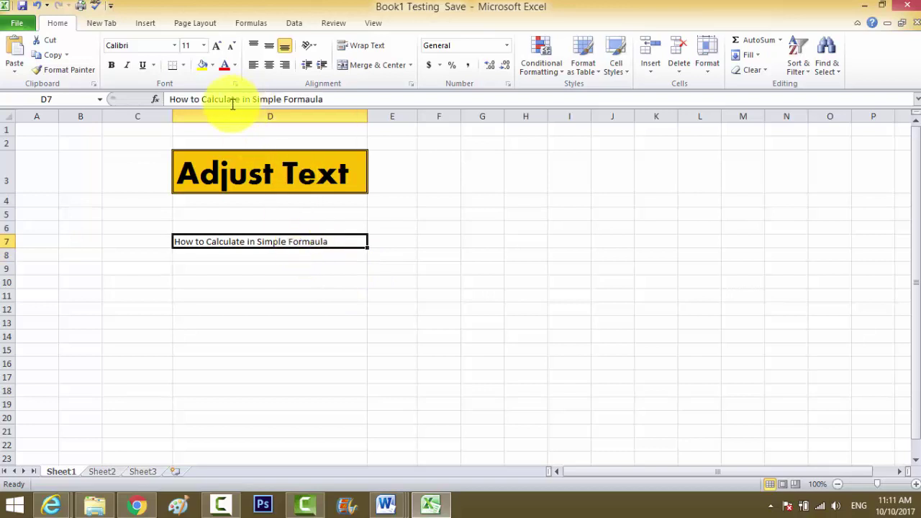
left_click(202, 45)
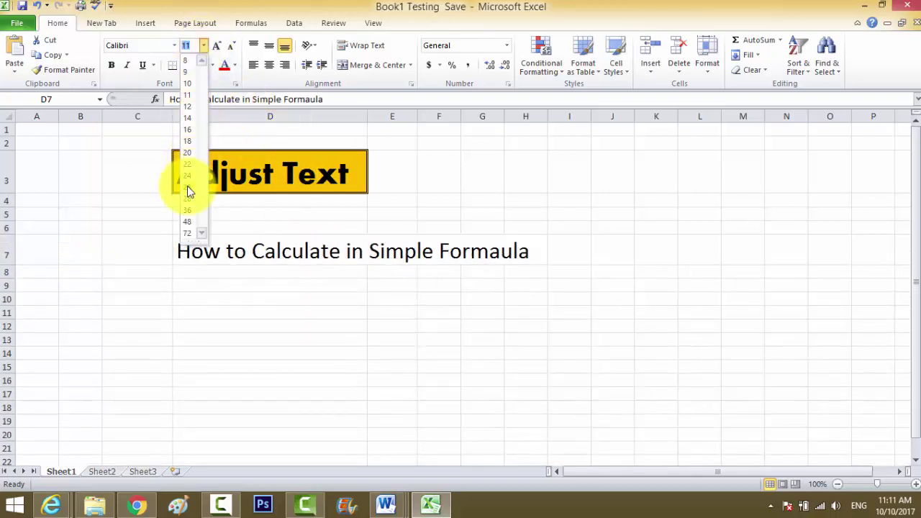
left_click(189, 152)
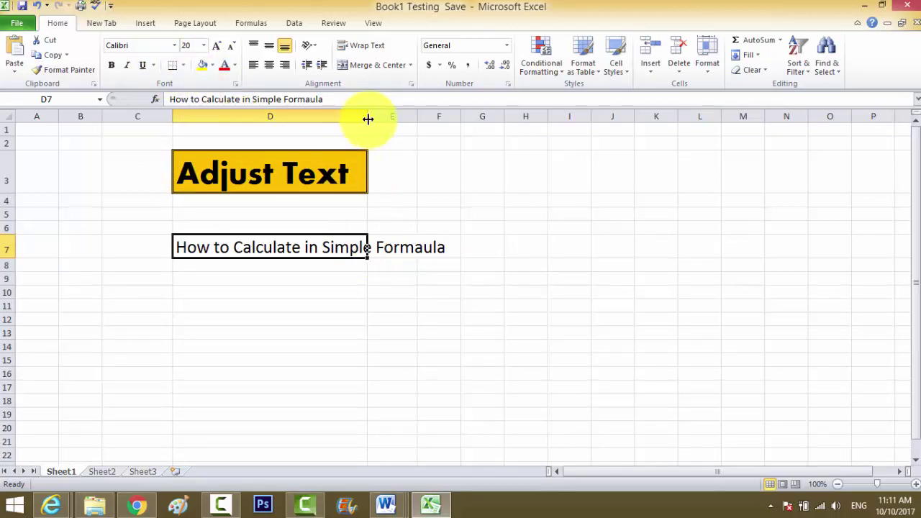
left_click_drag(367, 116, 462, 116)
Centre the Adjust Text title in D3 and the D7 heading.
left_click(406, 325)
left_click(352, 179)
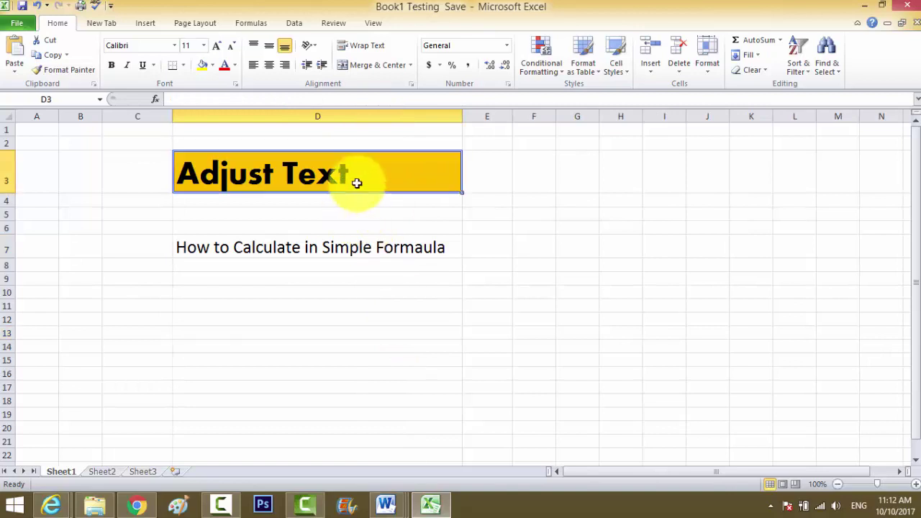
left_click(268, 65)
left_click(301, 237)
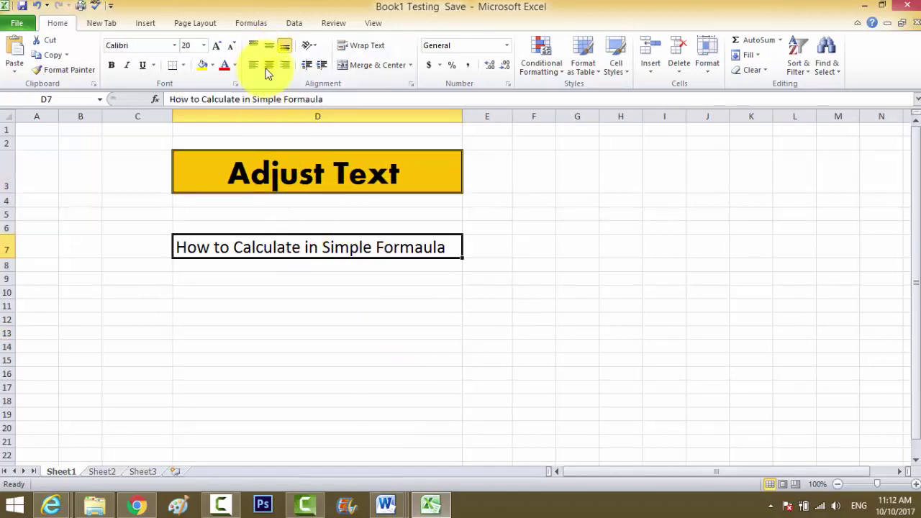
left_click(268, 65)
key("Return")
Give D7 the same gold fill as the D3 title.
left_click(282, 250)
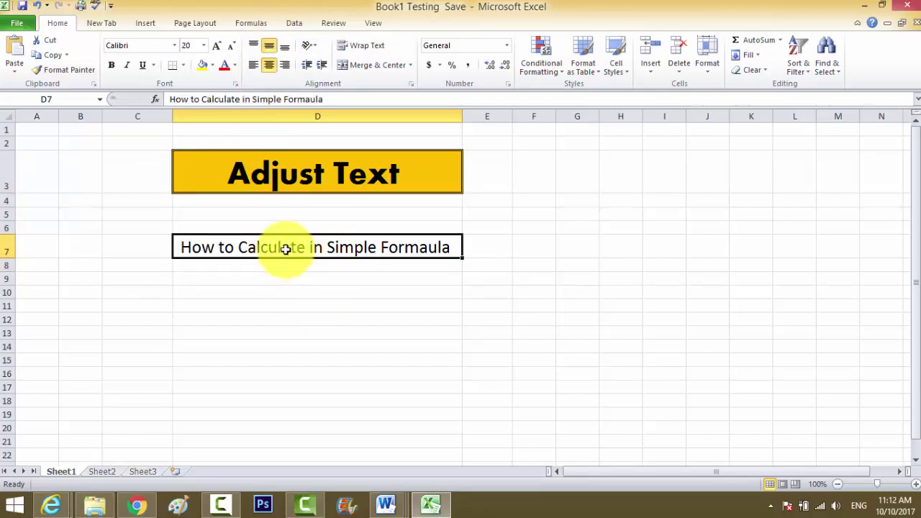
left_click(214, 66)
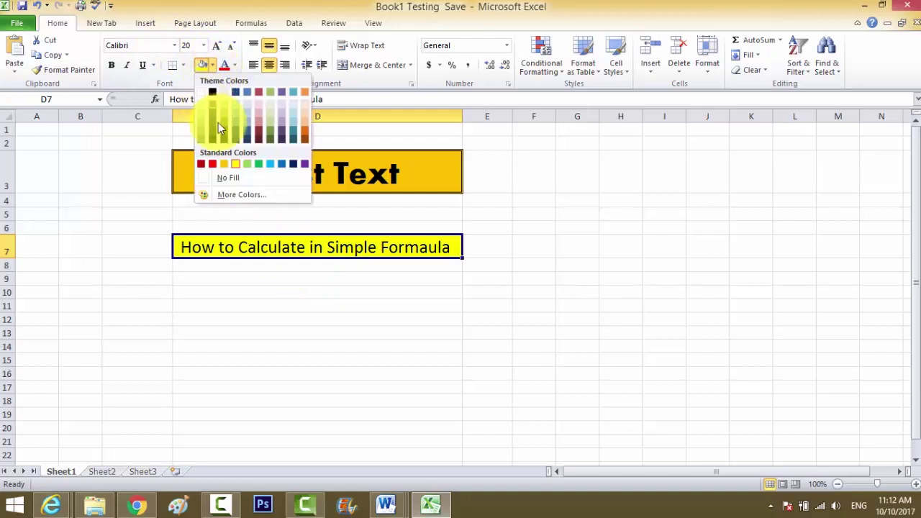
left_click(224, 161)
left_click(237, 65)
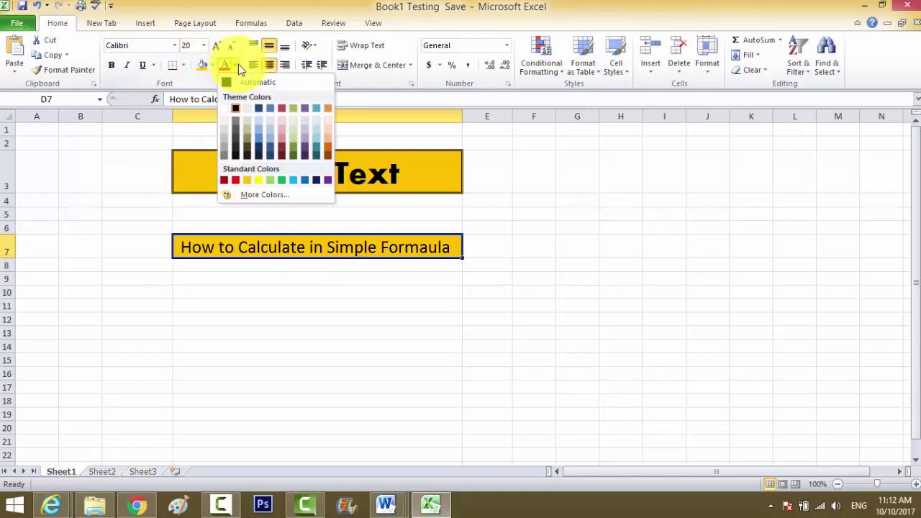
left_click(283, 253)
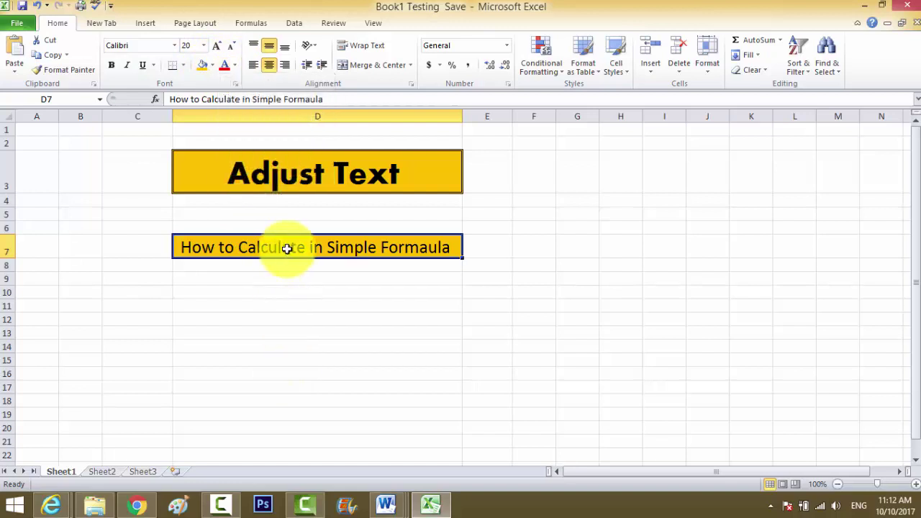
left_click(299, 287)
Enter item labels A, B, C and D in E9:E12.
left_click(489, 329)
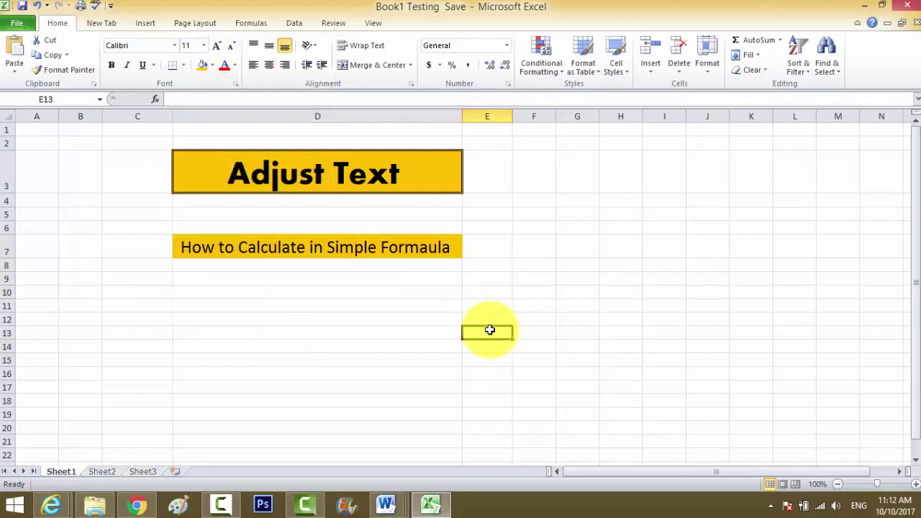
left_click(493, 282)
type("A")
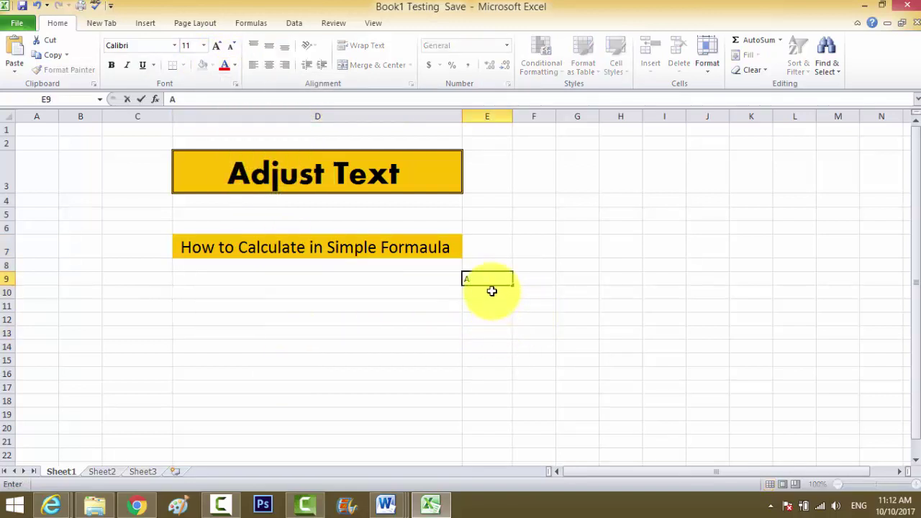
key("Return")
type("B")
key("Return")
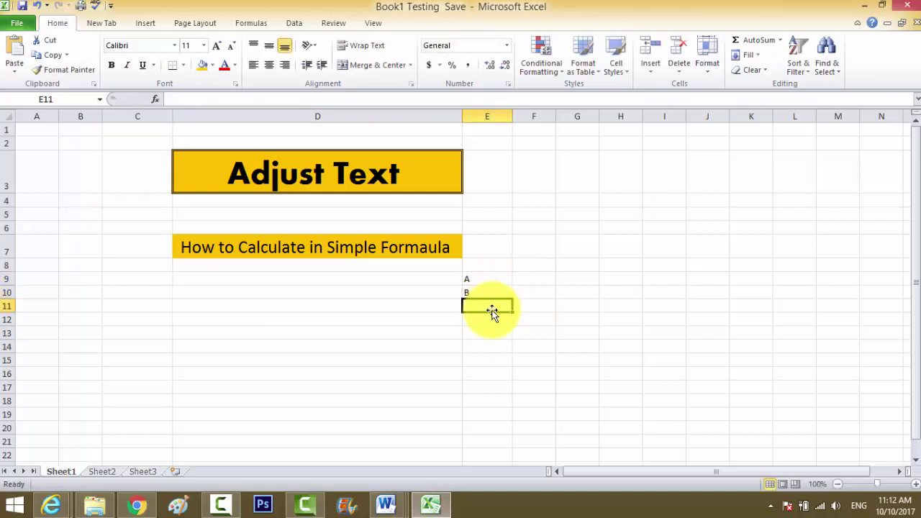
type("C")
key("Return")
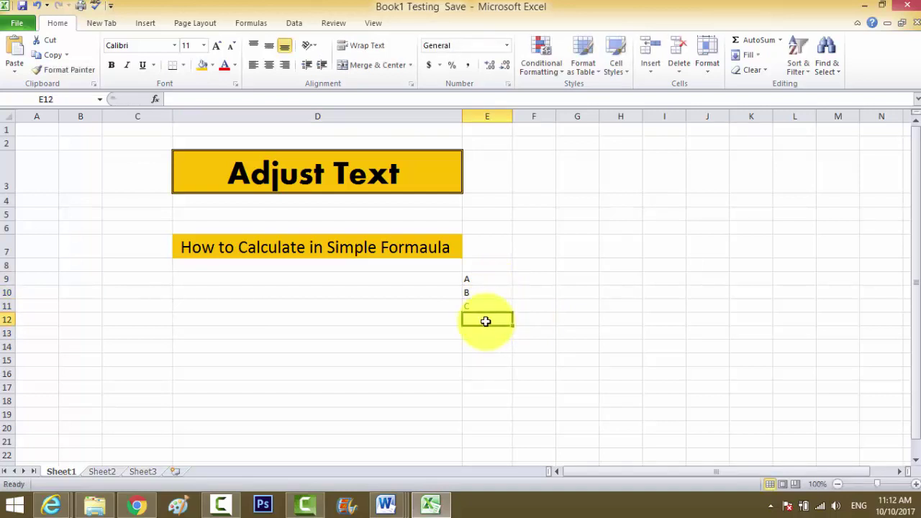
type("D")
left_click(475, 357)
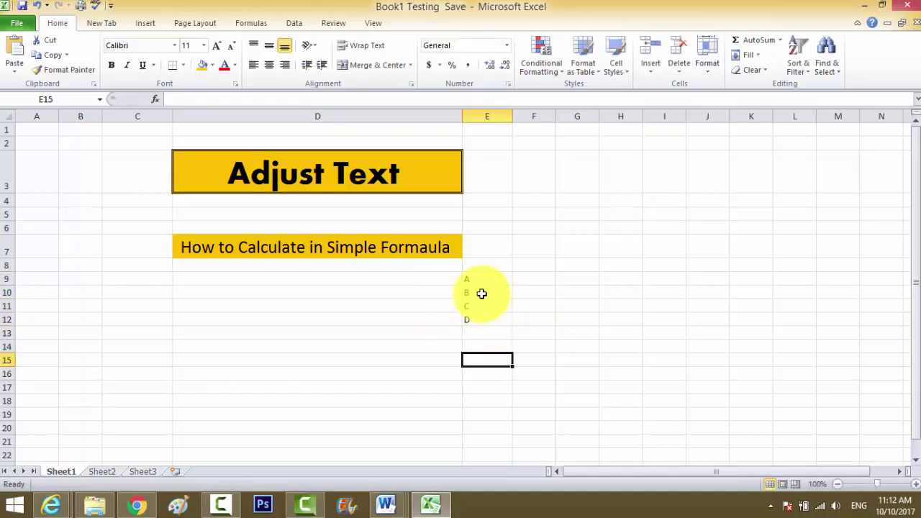
left_click_drag(483, 279, 486, 318)
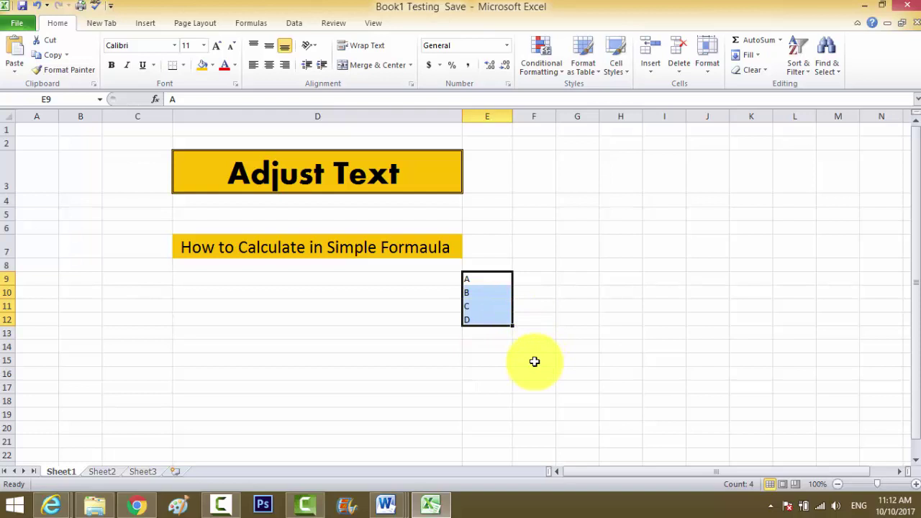
Enter amounts 200, 300, 400 and 500 in F9:F12.
left_click(536, 280)
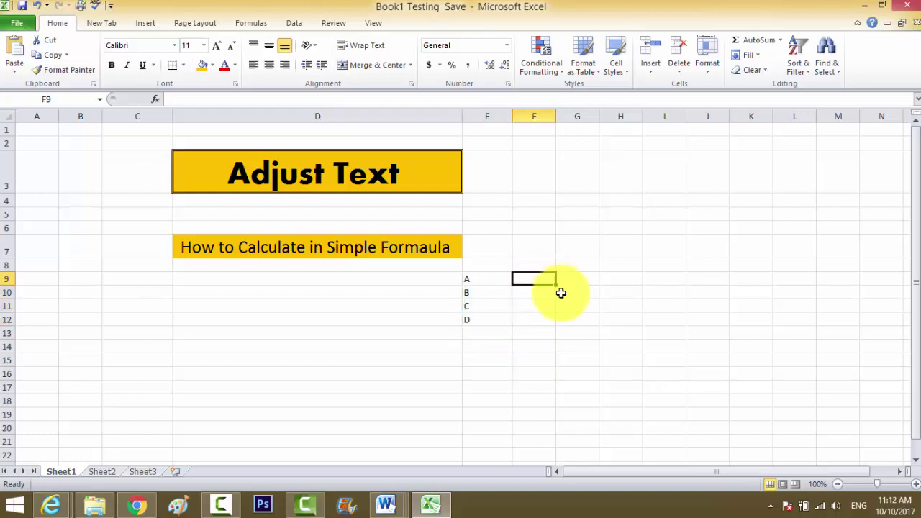
type("200")
key("Return")
type("3")
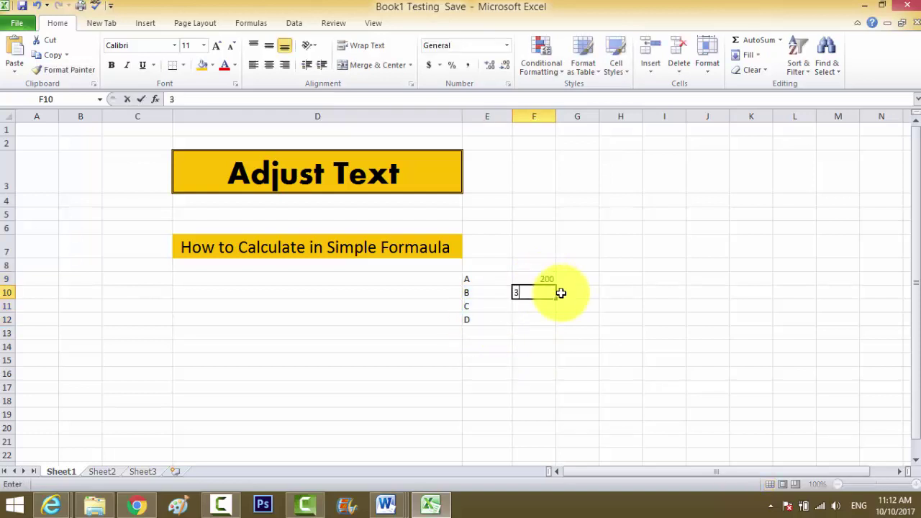
type("0")
key("Return")
key("Return")
key("Up")
key("Up")
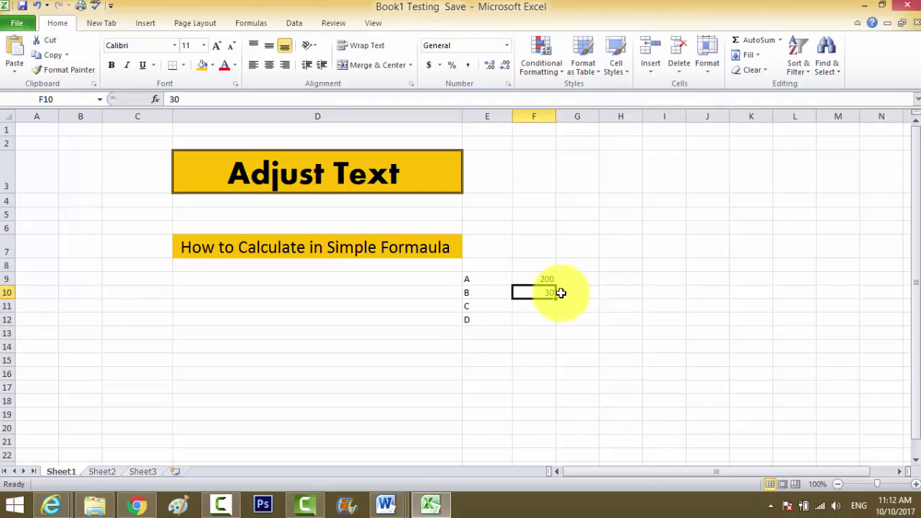
type("300")
key("Return")
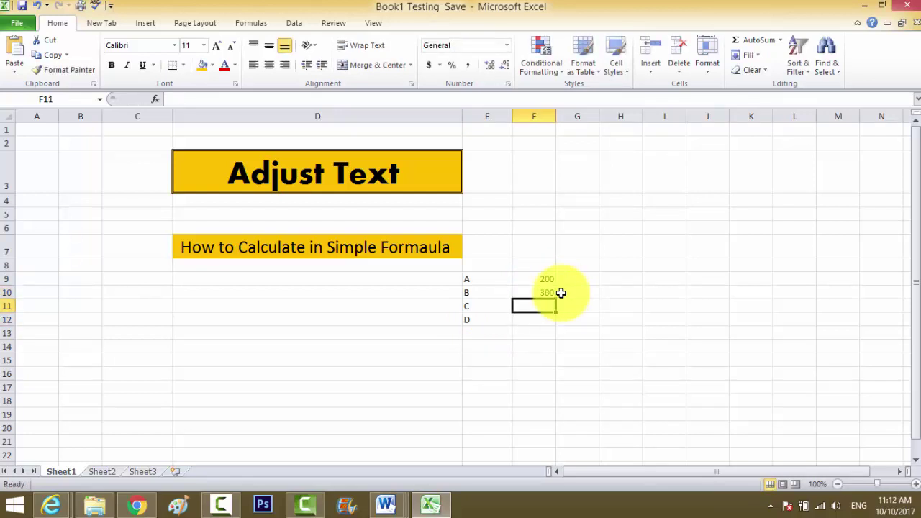
type("400")
key("Return")
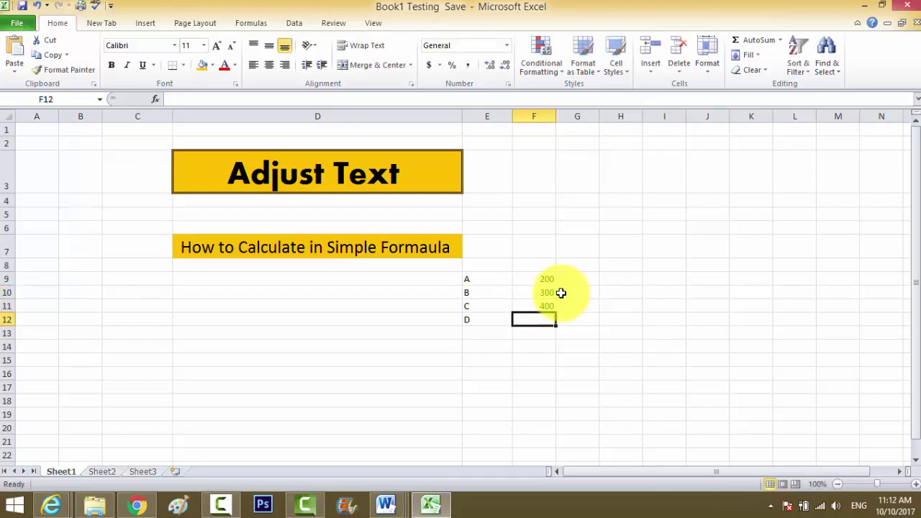
type("500")
key("Return")
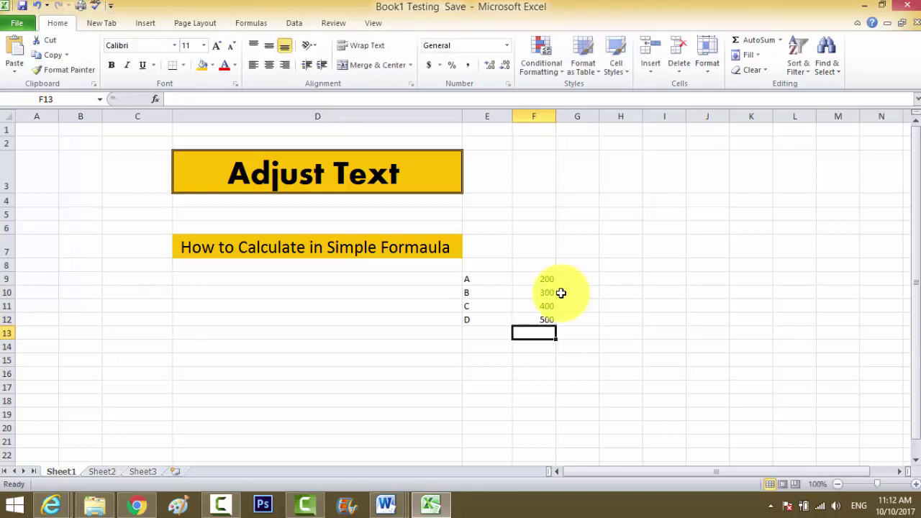
Add the column headers Items in E8 and Amount in F8.
left_click(496, 268)
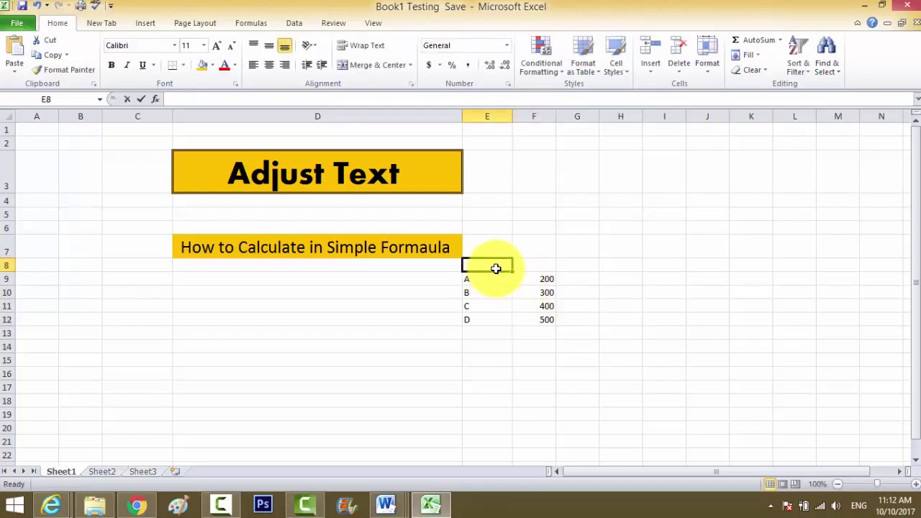
type("Items")
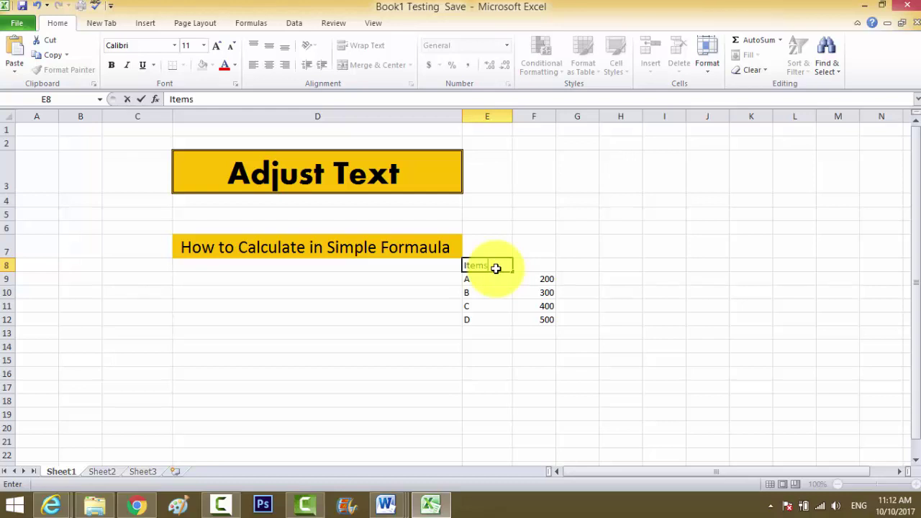
key("Tab")
type("A")
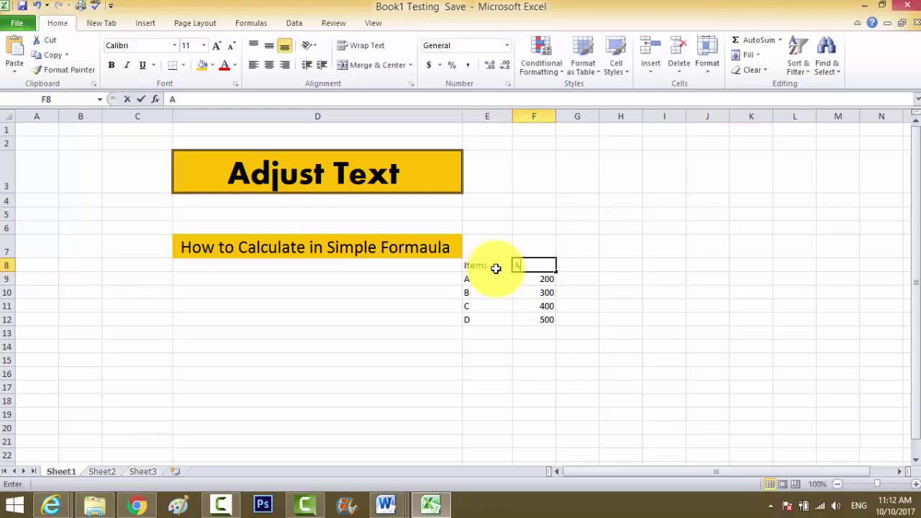
type("mount")
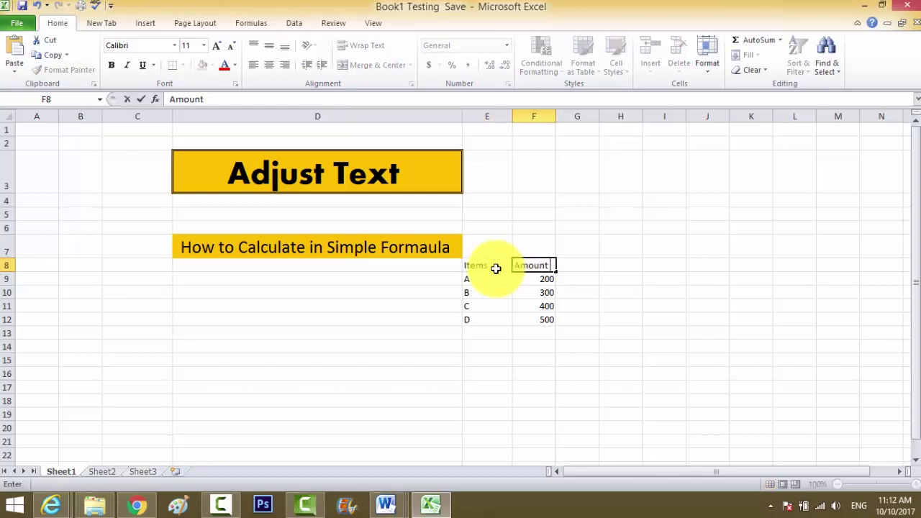
left_click(536, 319)
Set the Items and Amount headers to Aharoni, size 18.
left_click_drag(470, 266, 530, 267)
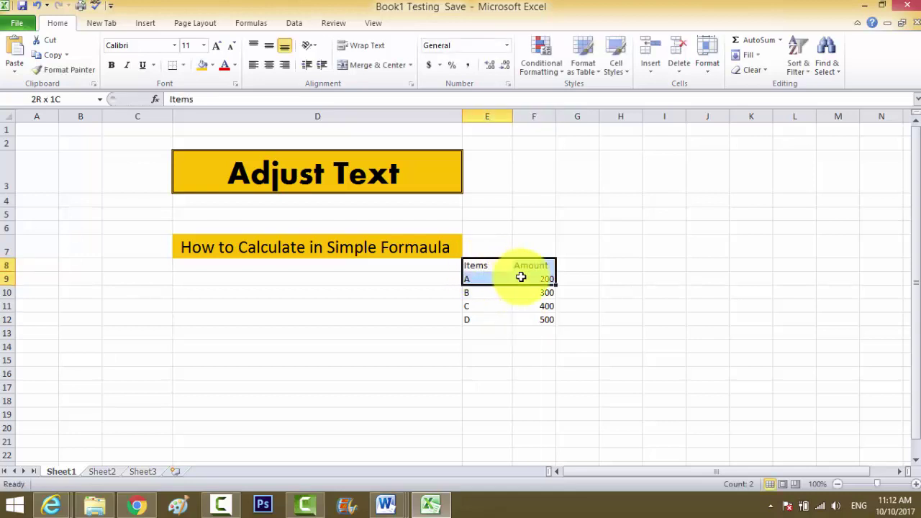
left_click(179, 45)
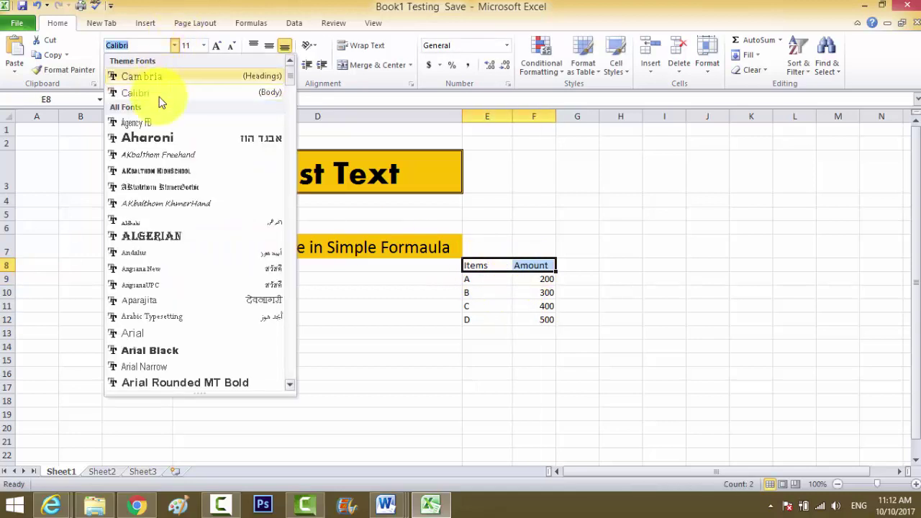
left_click(153, 134)
left_click(203, 45)
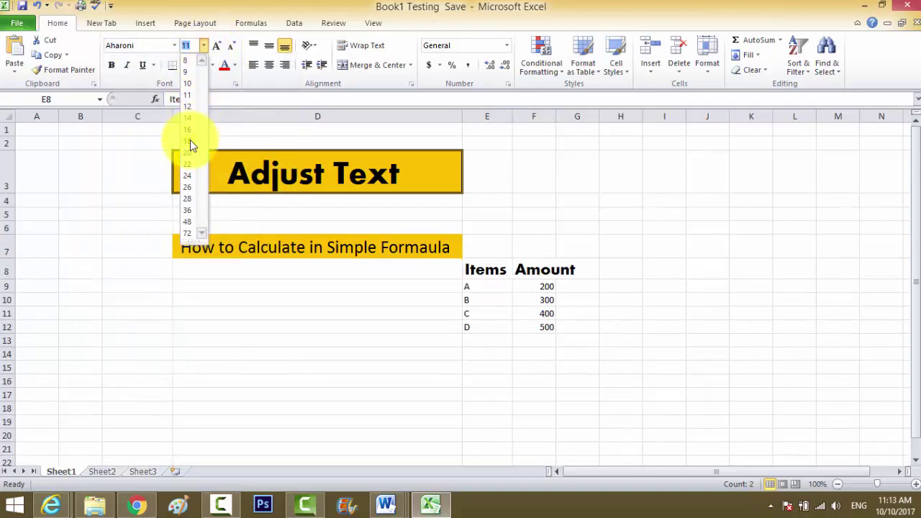
left_click(189, 142)
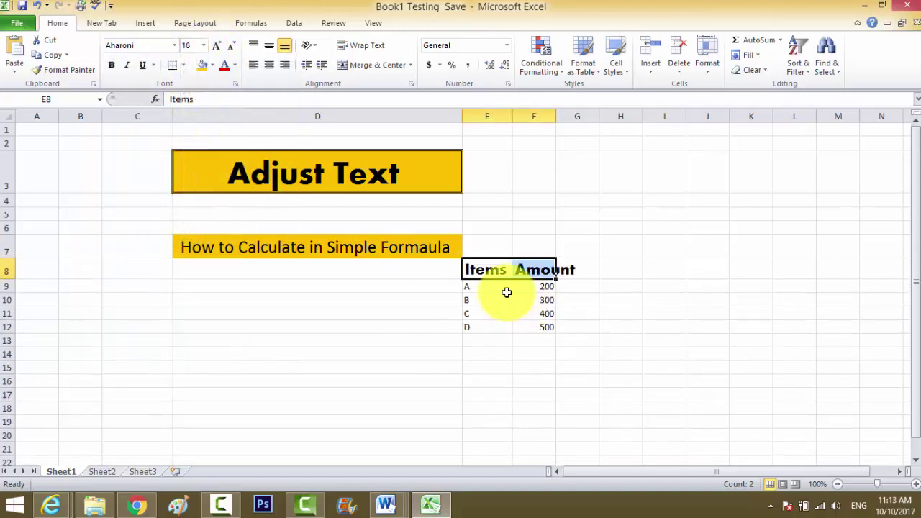
Enlarge the A–D labels and their amounts in E9:F12 to size 20.
mouse_move(484, 288)
left_mouse_down()
mouse_move(512, 327)
mouse_move(539, 328)
left_mouse_up()
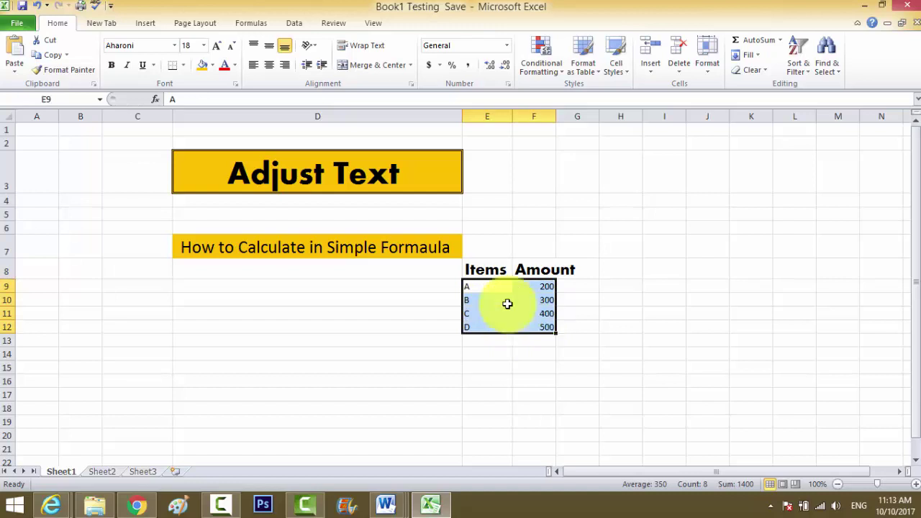
left_click(205, 46)
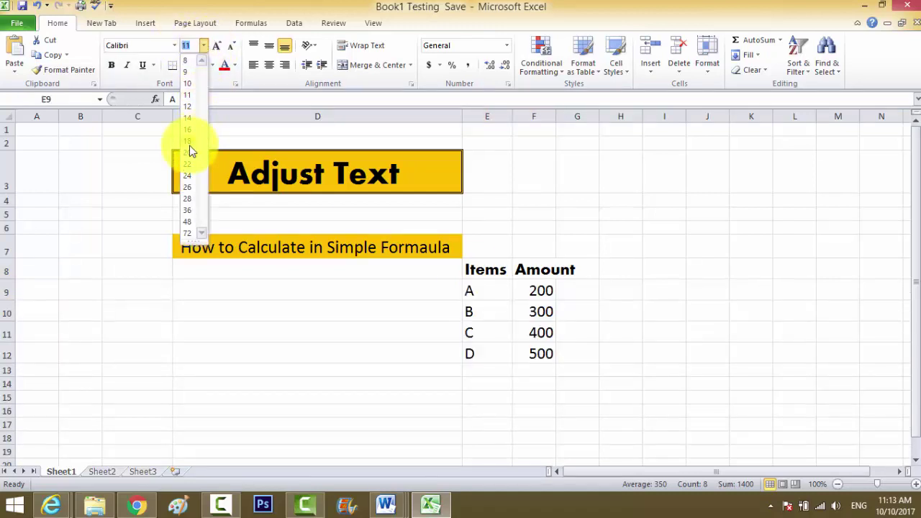
left_click(186, 152)
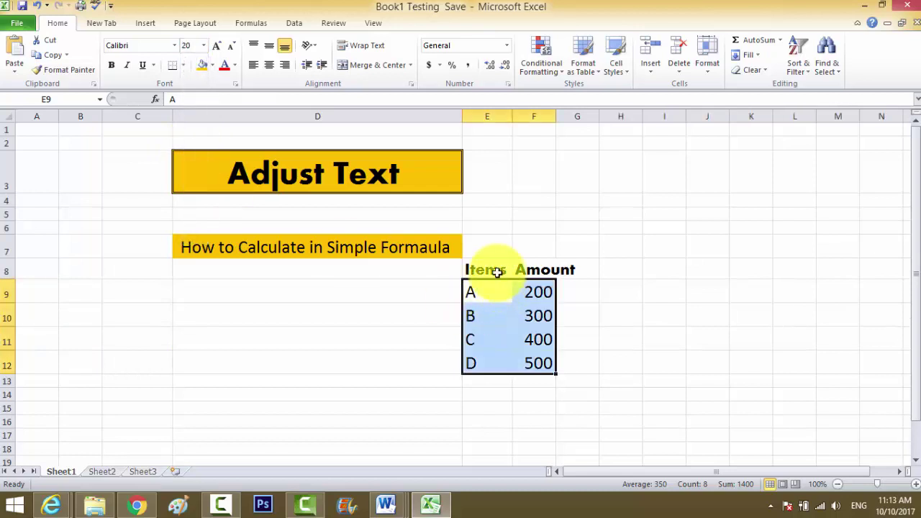
left_click(496, 272)
Autofit the Items and Amount columns to their contents.
left_click(489, 116)
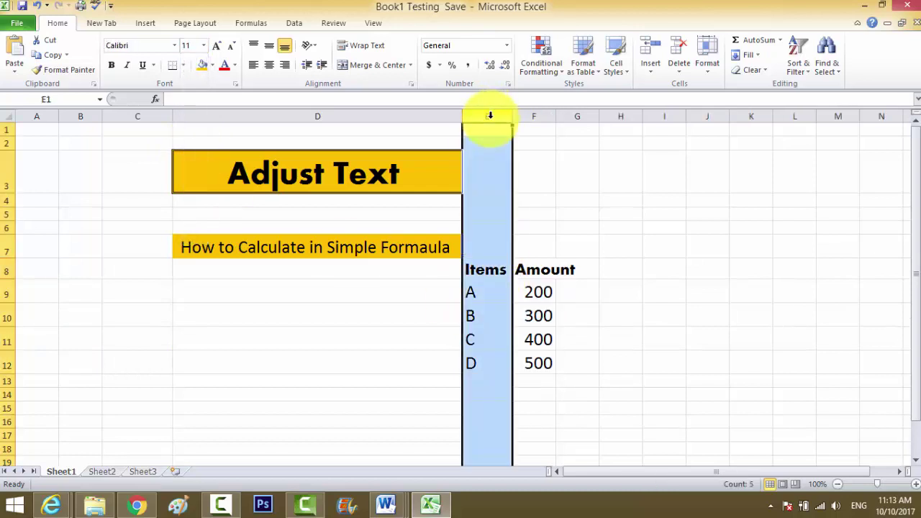
left_click(541, 117)
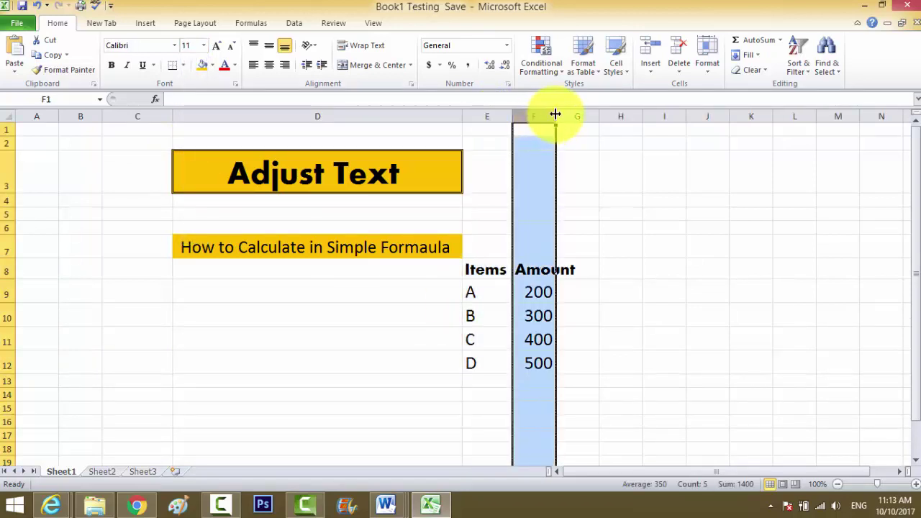
double_click(554, 116)
double_click(511, 115)
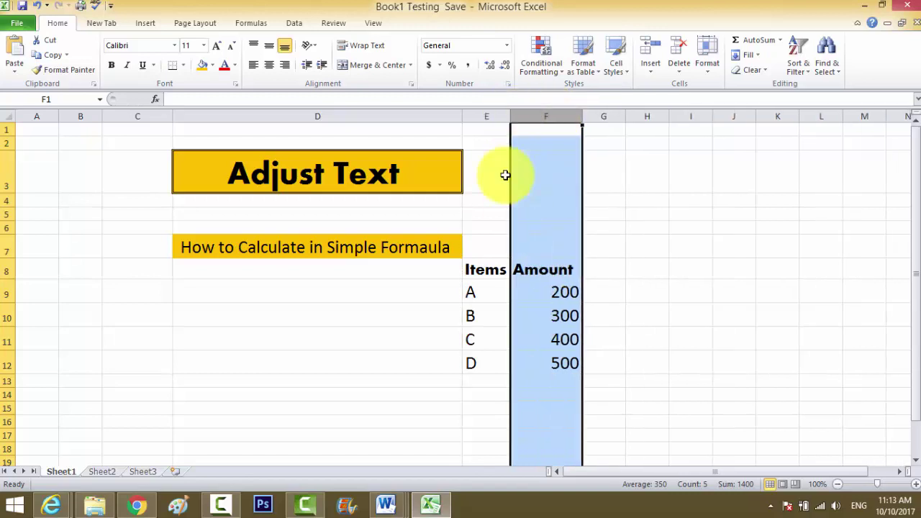
left_click(493, 363)
Fill the Items and Amount headers yellow and make rows 13–16 taller.
left_click_drag(487, 267, 550, 268)
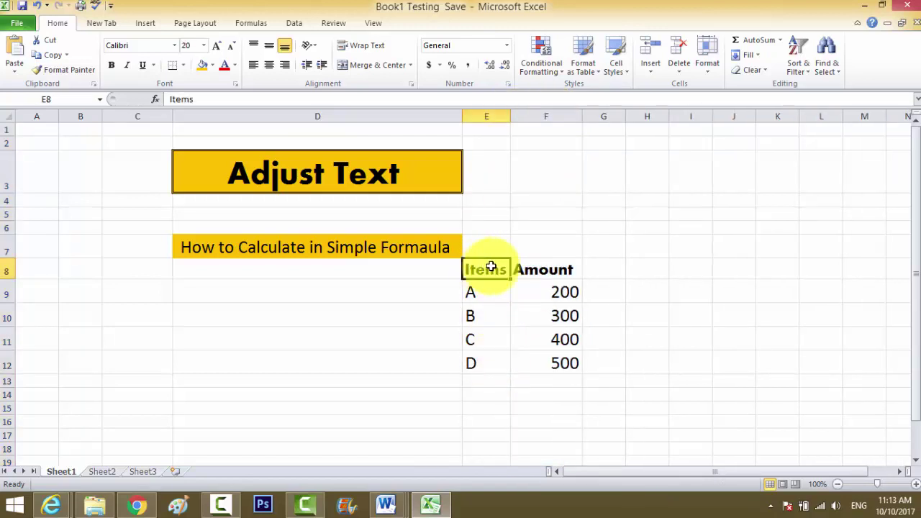
left_click(202, 66)
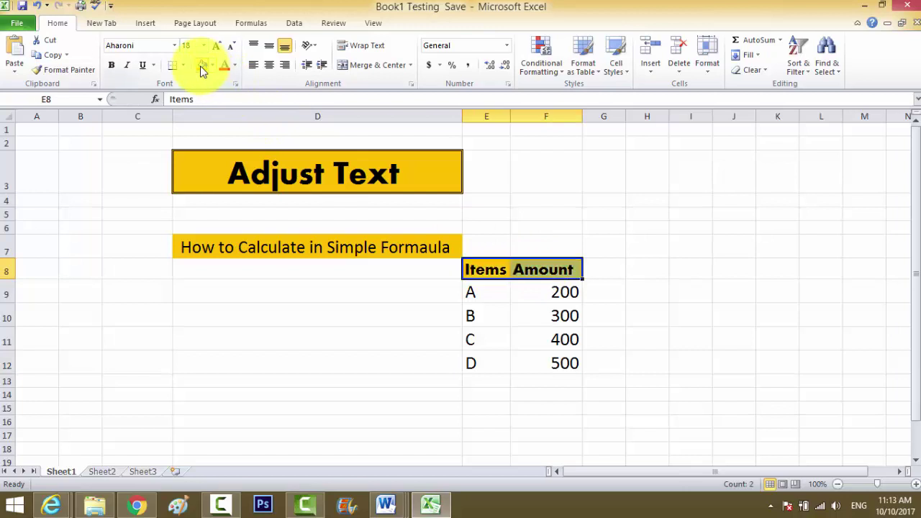
left_click(494, 317)
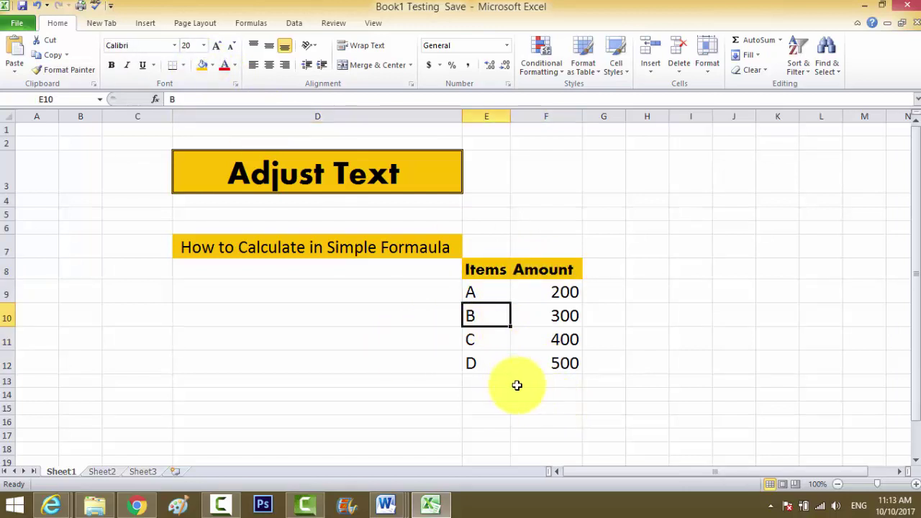
left_click_drag(7, 380, 10, 412)
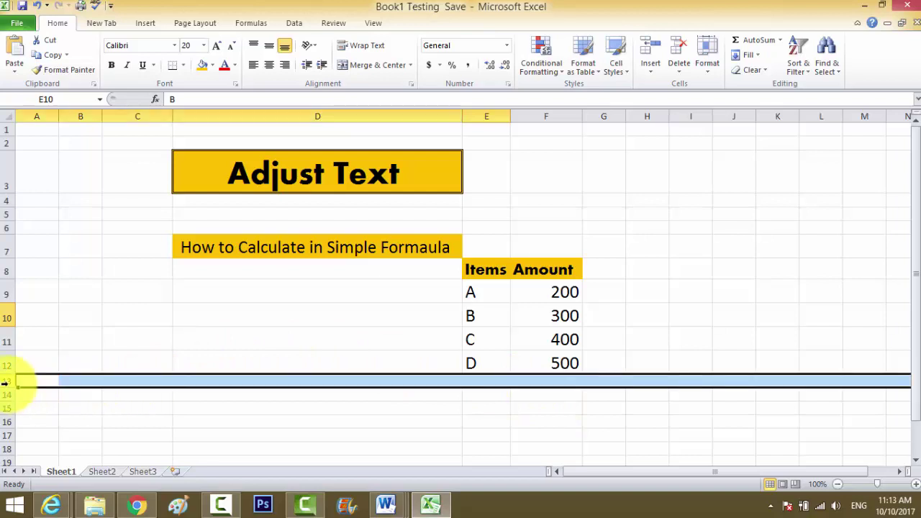
left_click_drag(10, 402, 10, 411)
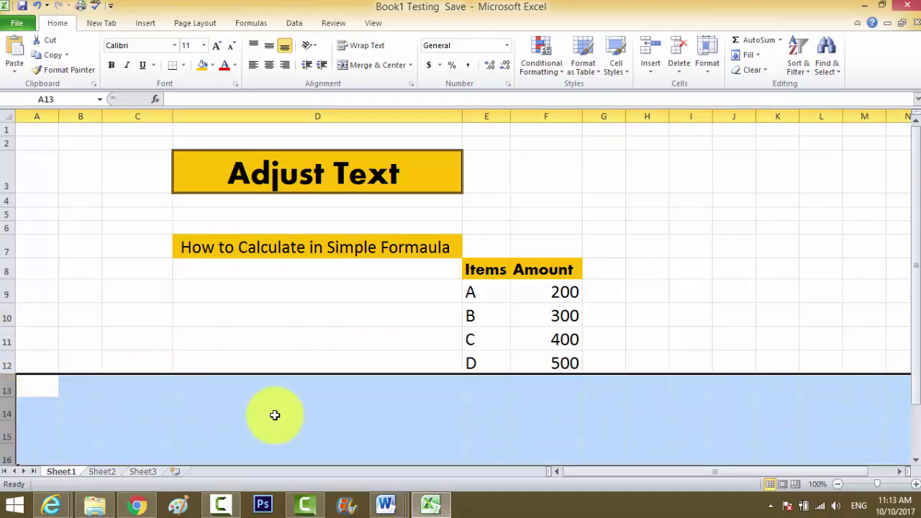
Enter the Total label in cell D13.
left_click(403, 414)
left_click(543, 384)
left_click(487, 408)
left_click(418, 396)
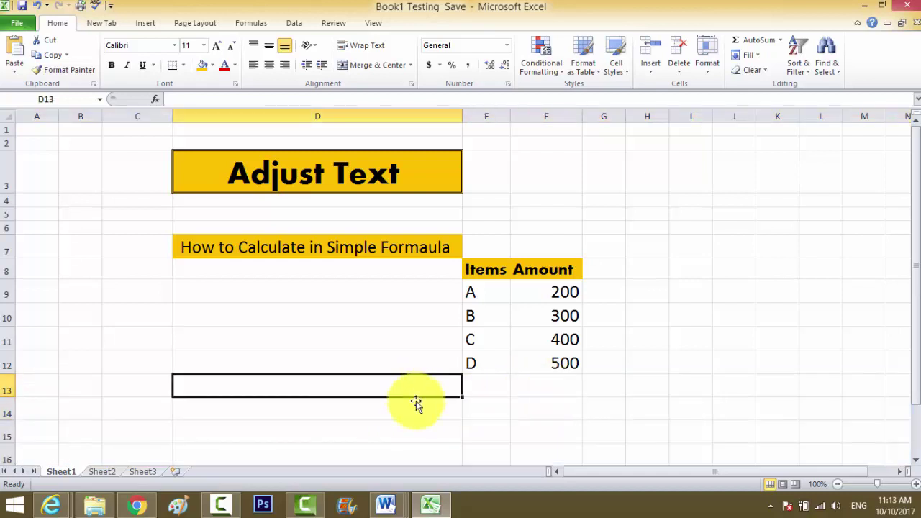
type("Total")
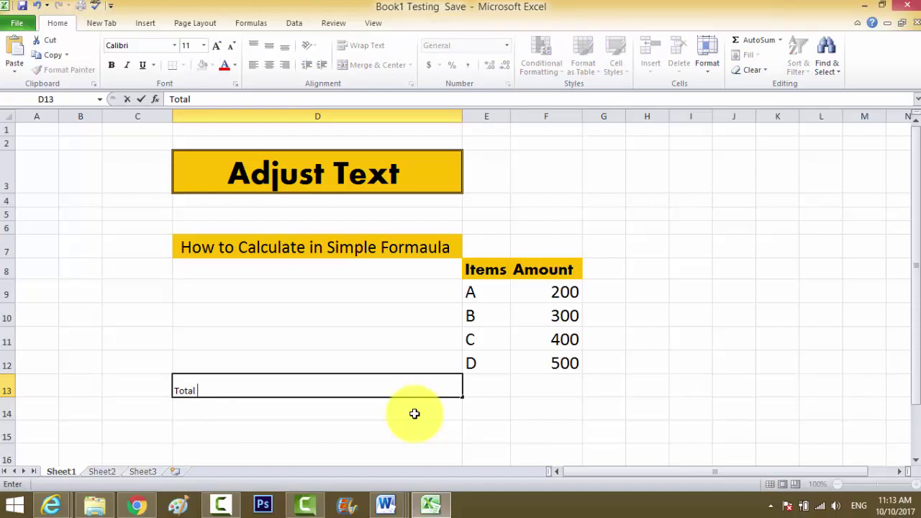
key("Return")
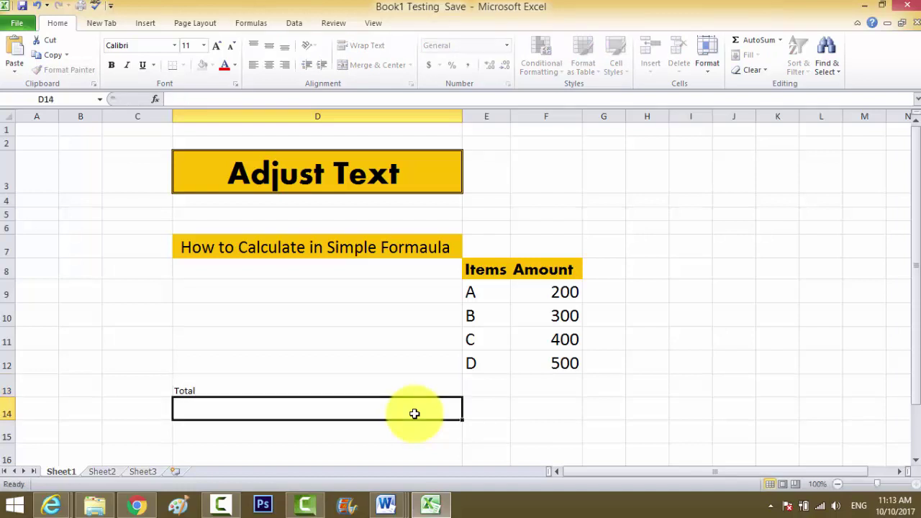
Format the Total label as Aharoni size 18 with an orange fill.
left_click(414, 386)
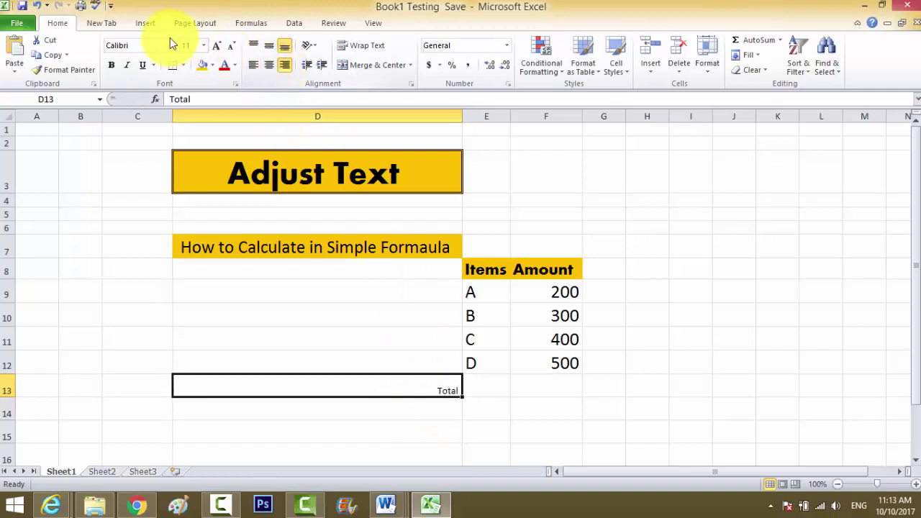
left_click(204, 45)
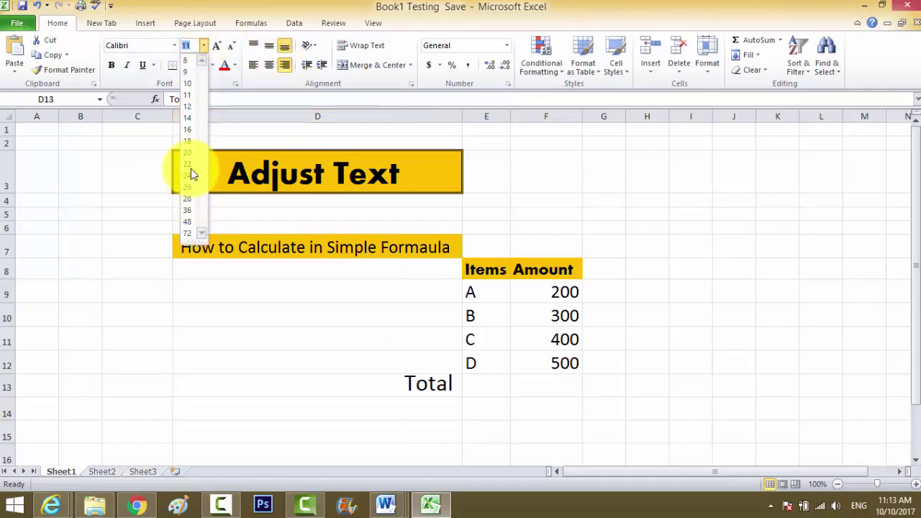
left_click(191, 142)
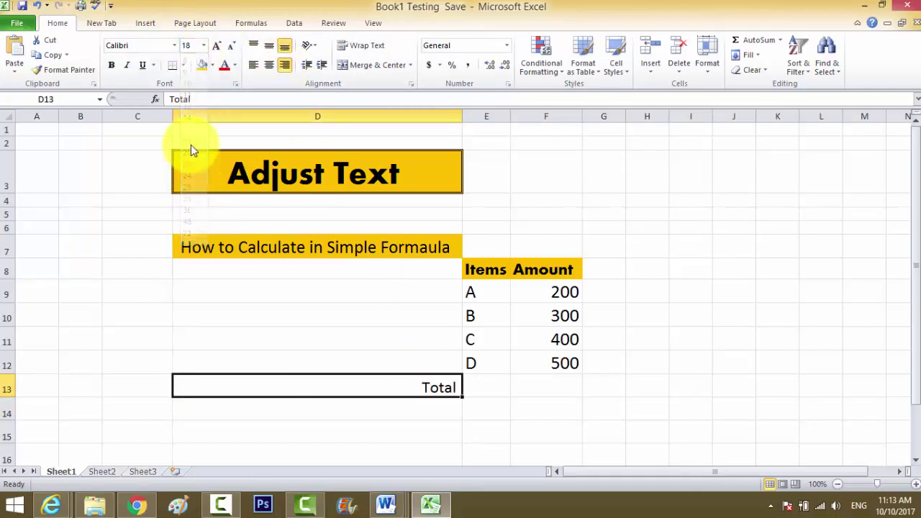
left_click(176, 46)
left_click(147, 137)
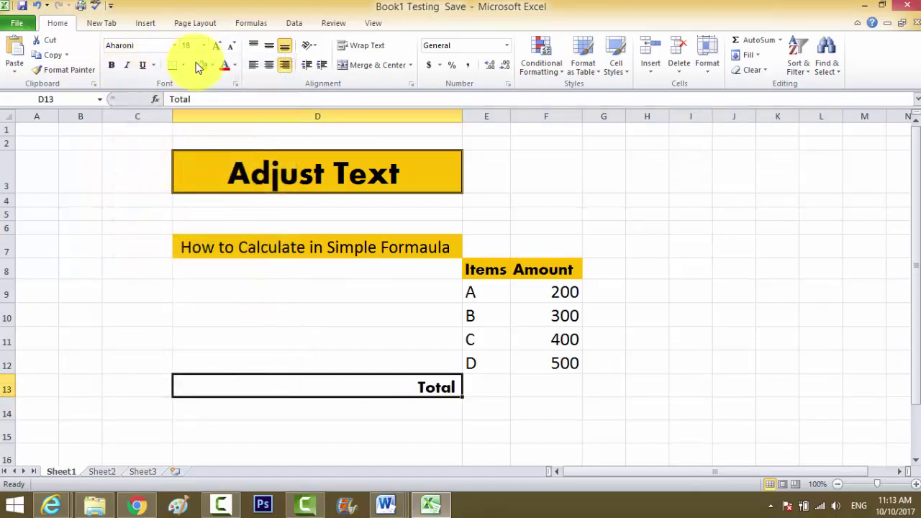
left_click(208, 69)
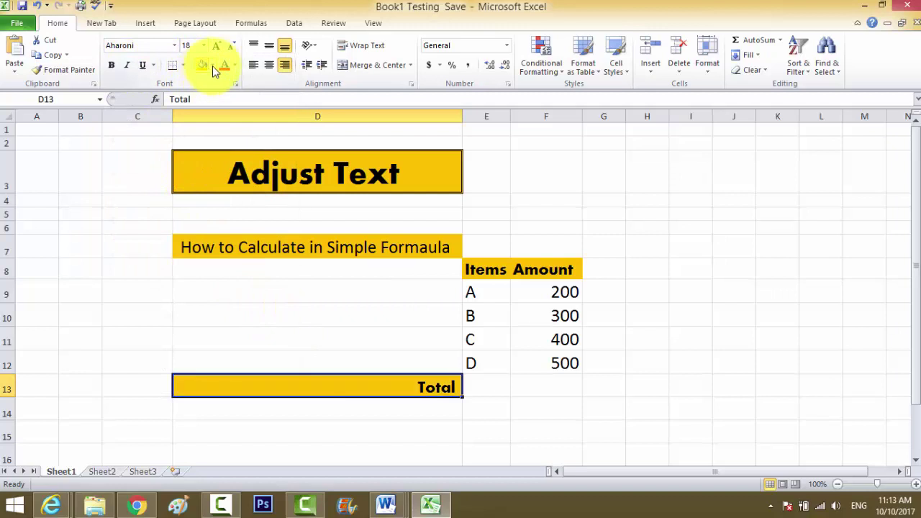
left_click(214, 64)
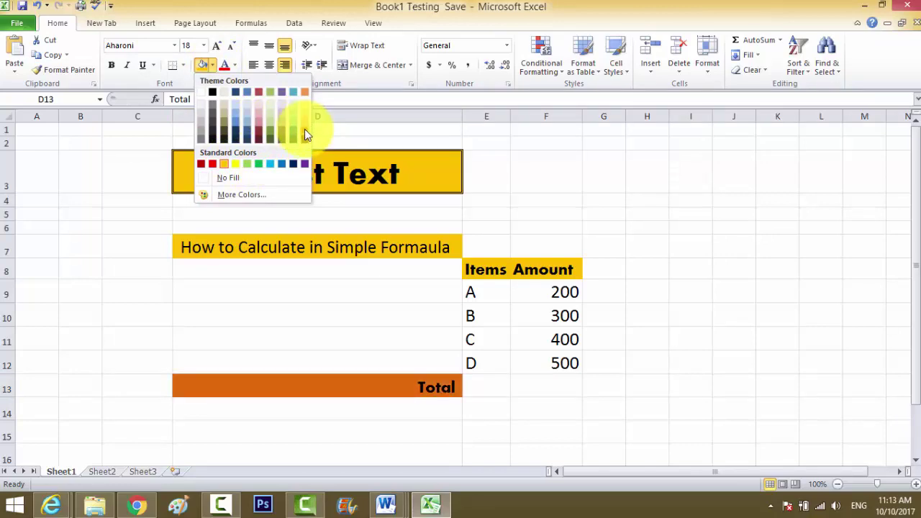
left_click(305, 131)
left_click(496, 385)
Build the formula =F9+F10+F11+F12 in F13 beside the Total label.
left_click(546, 388)
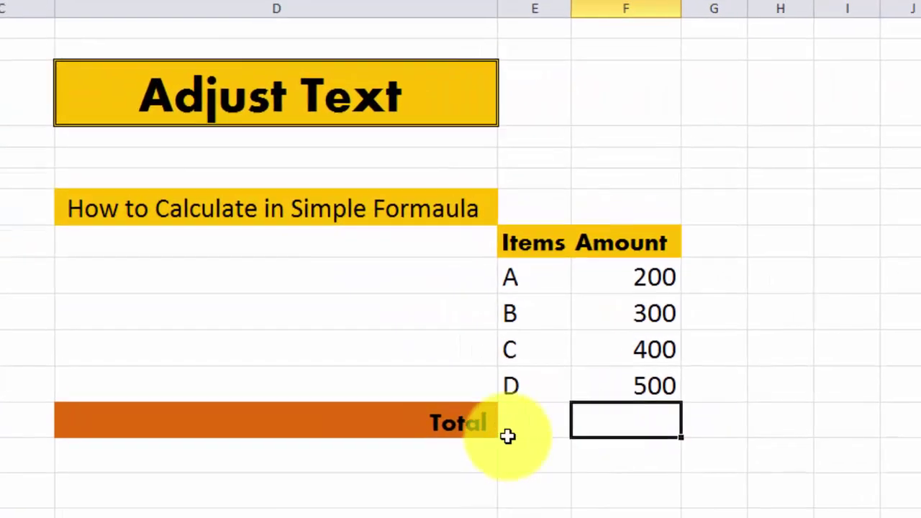
left_click(454, 390)
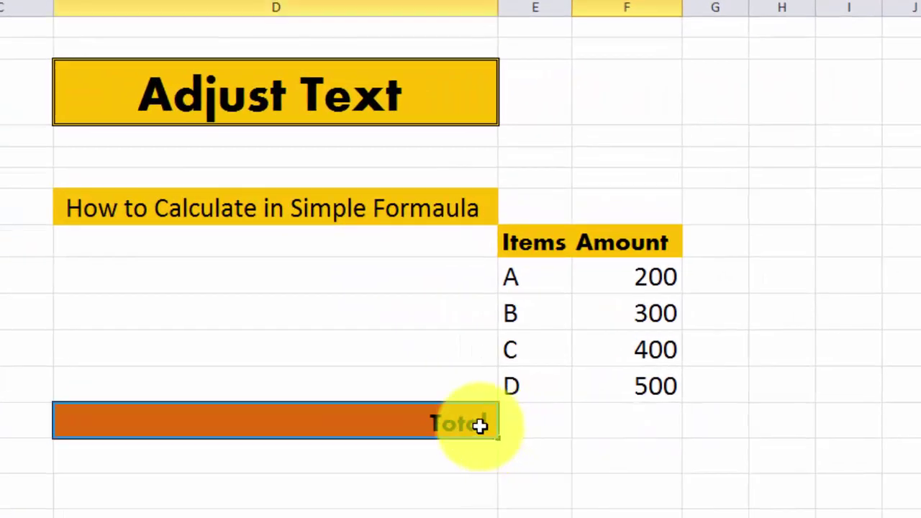
left_click(657, 419)
type("=")
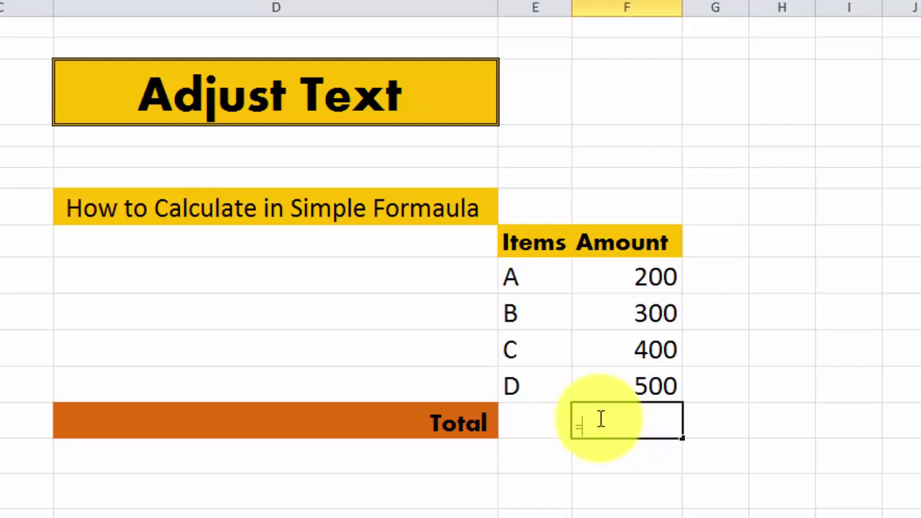
left_click(626, 277)
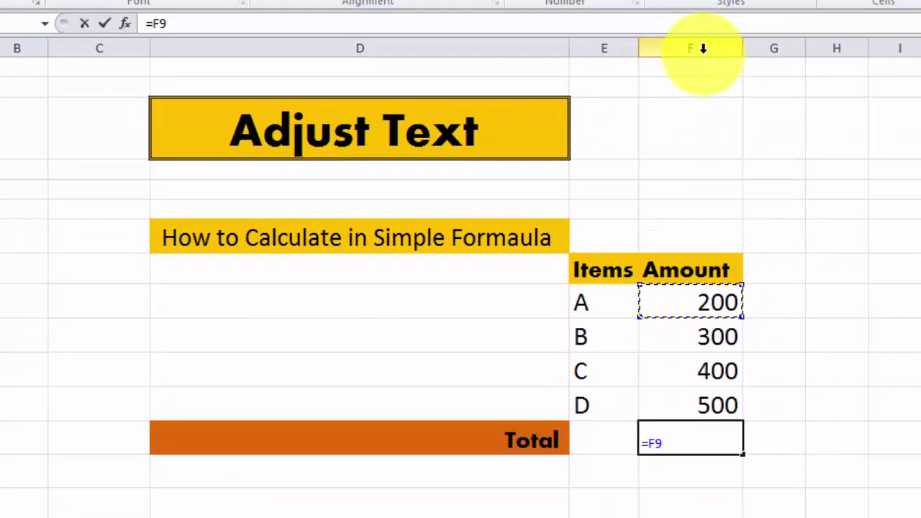
left_click(677, 40)
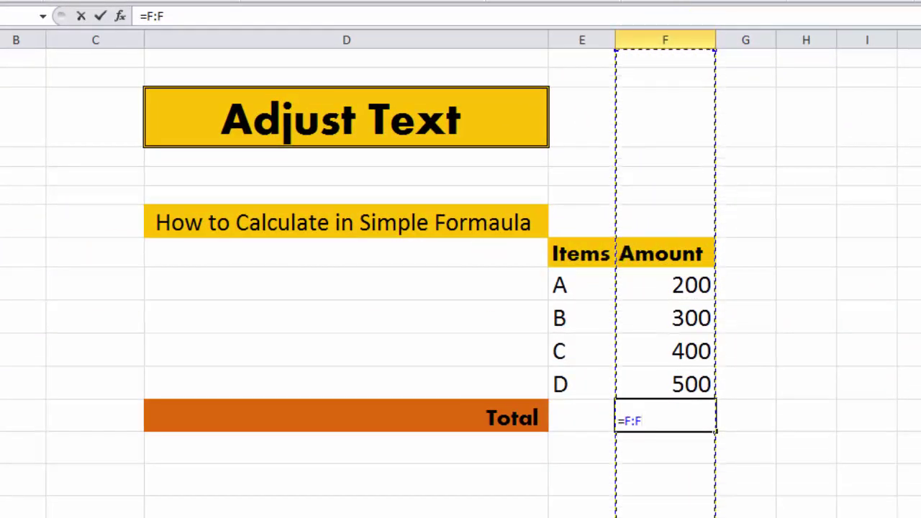
left_click(2, 284)
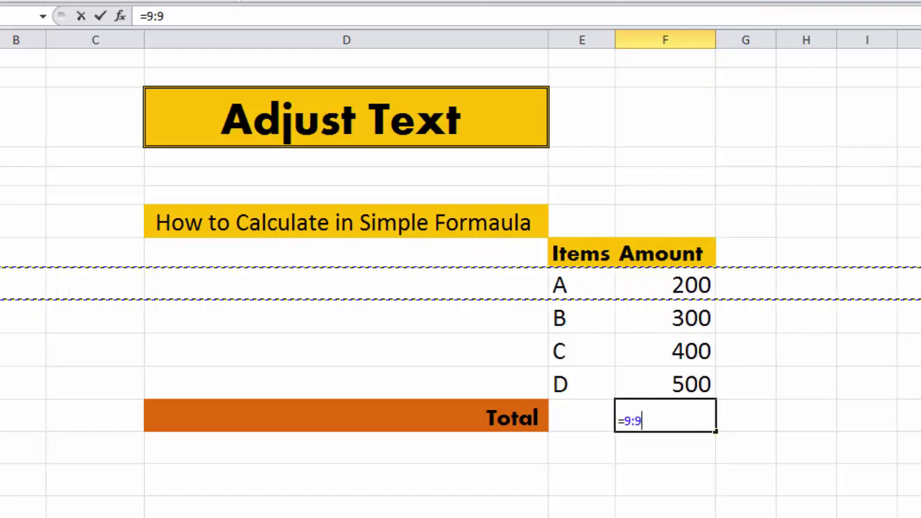
left_click(699, 285)
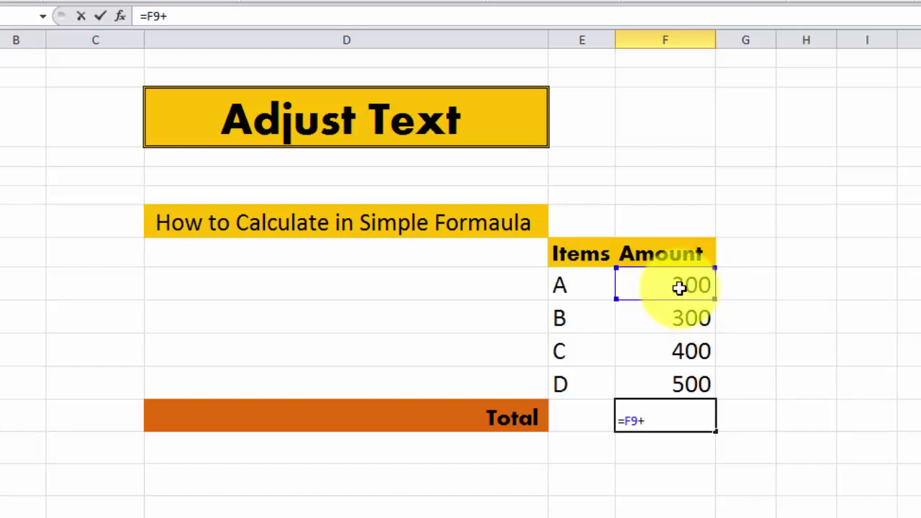
left_click(679, 317)
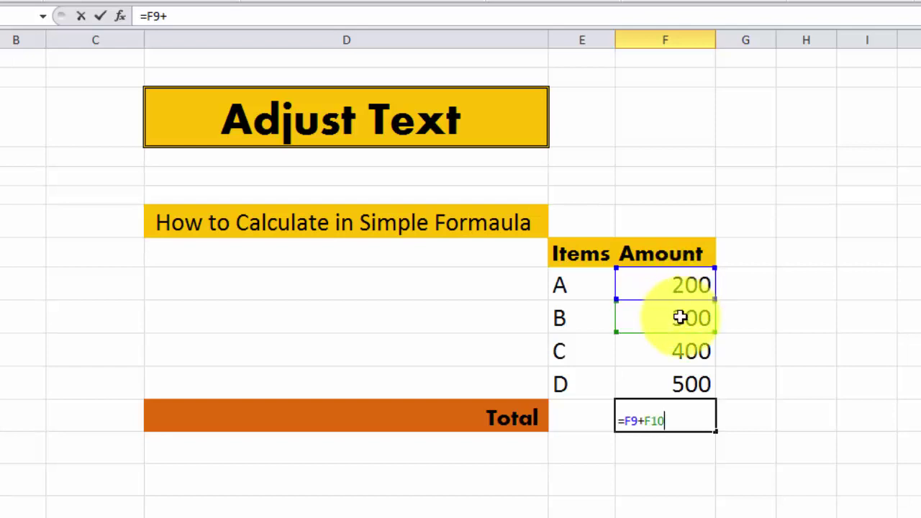
type("+")
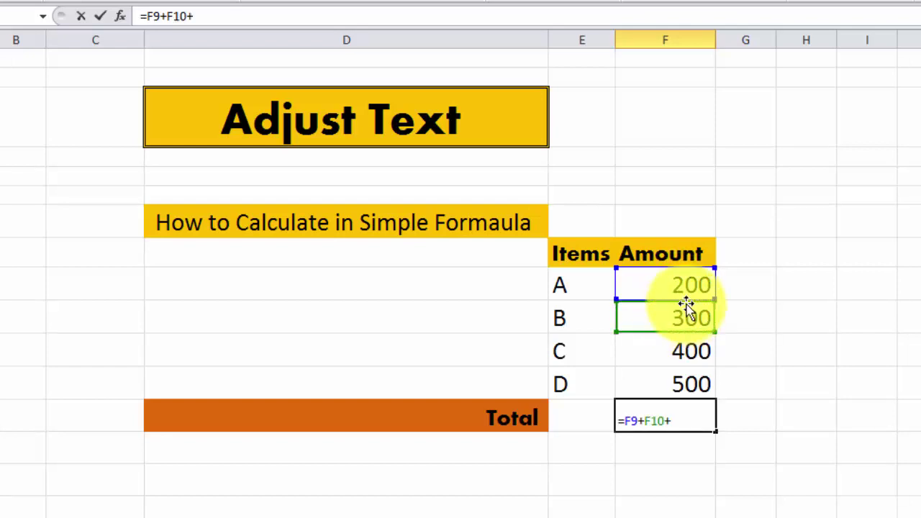
left_click(685, 351)
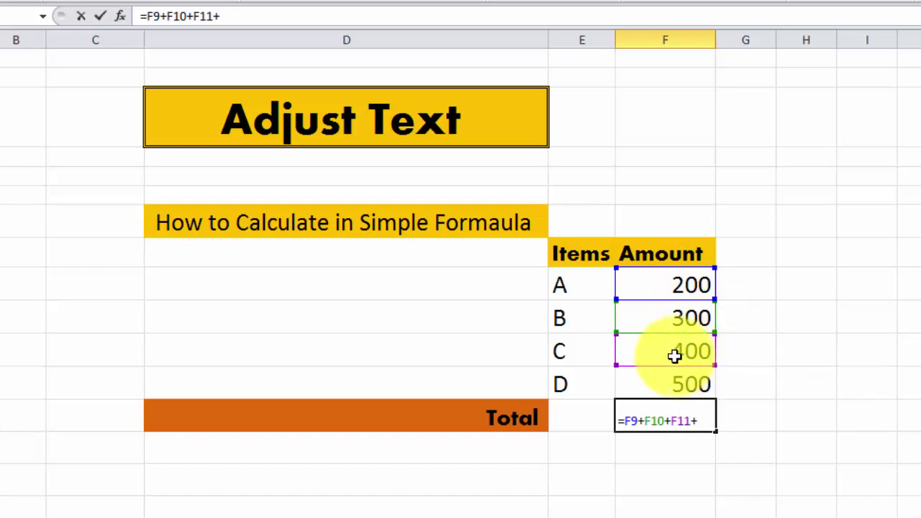
left_click(683, 387)
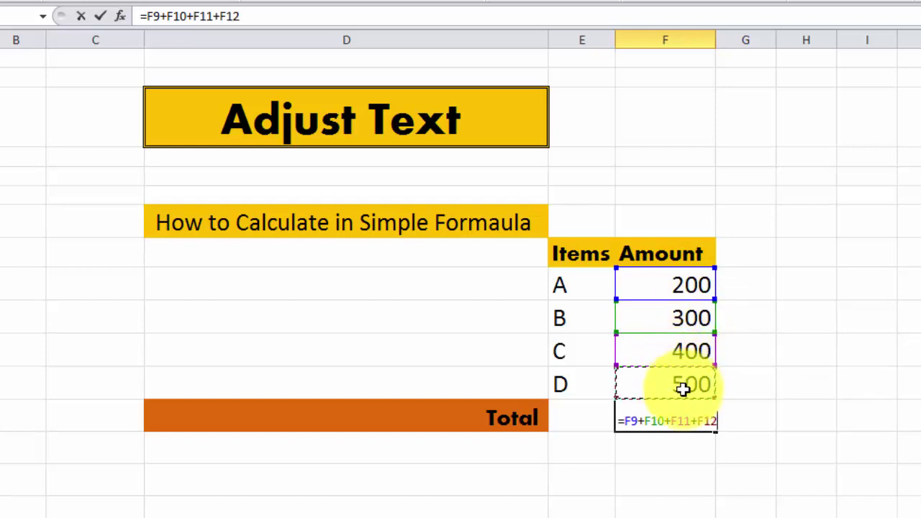
Commit the total and format F13's 1400 as size 20, bold, with yellow fill.
key("Return")
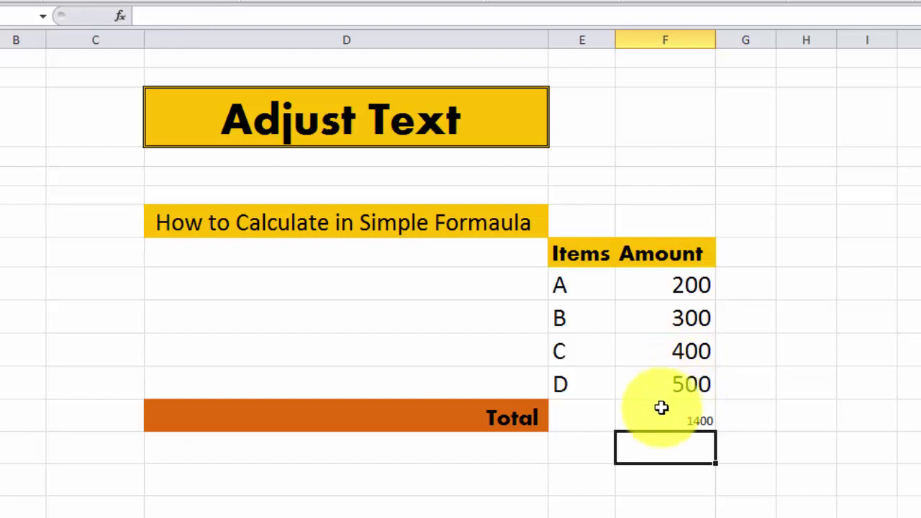
left_click(665, 419)
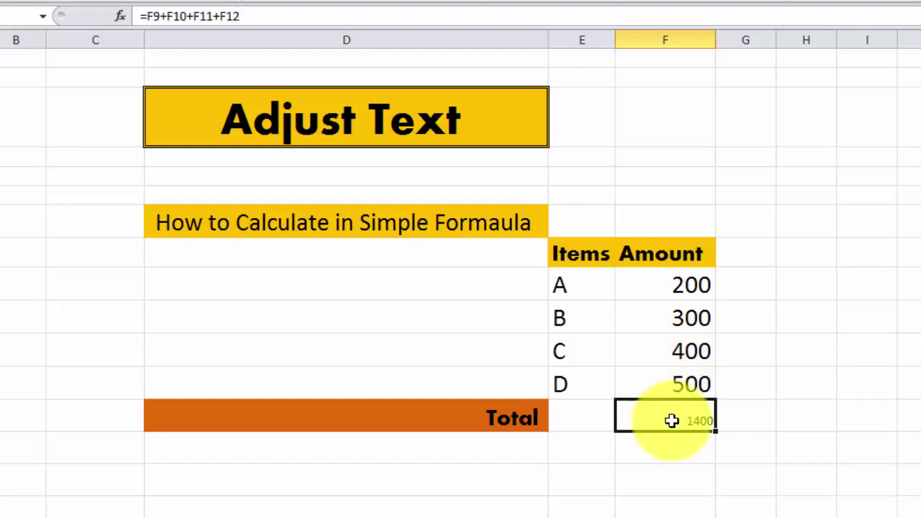
left_click(183, 2)
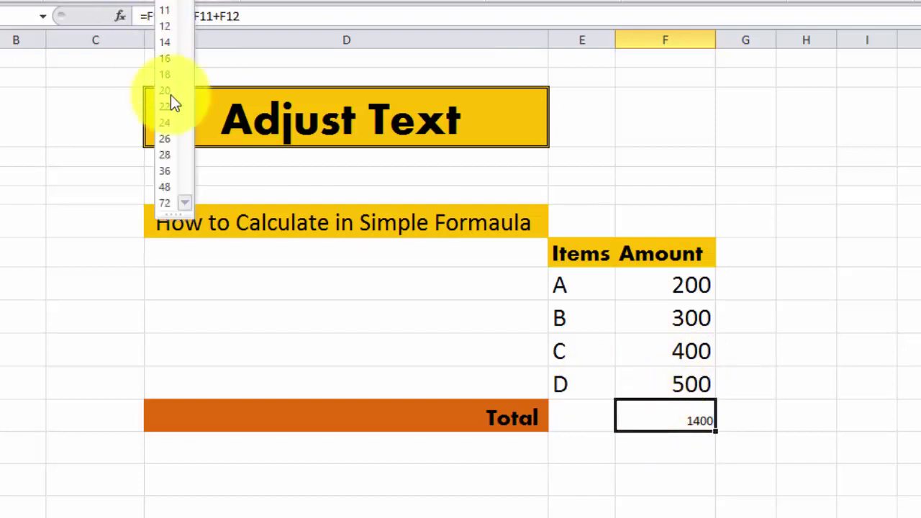
left_click(171, 94)
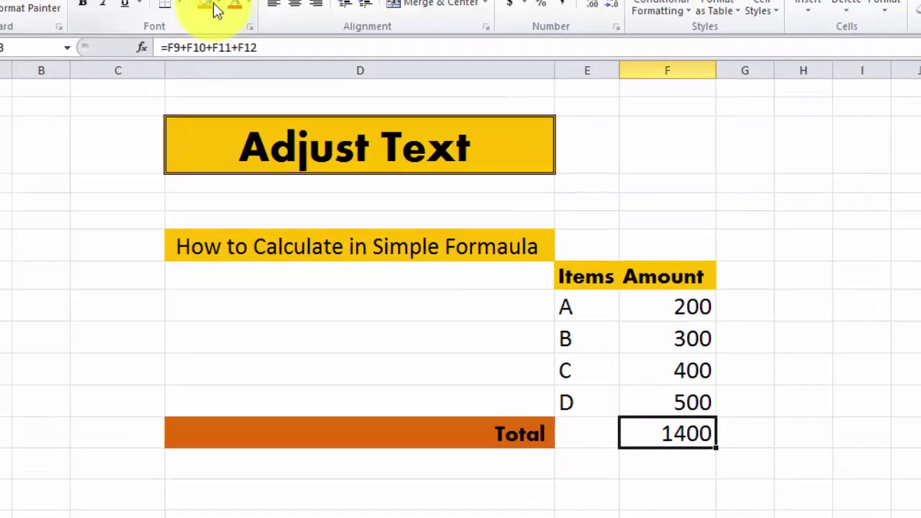
left_click(263, 79)
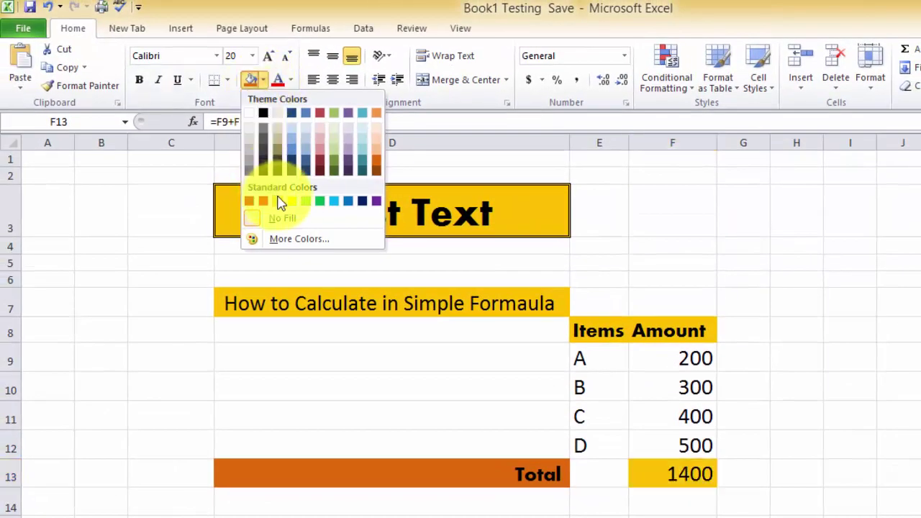
left_click(281, 202)
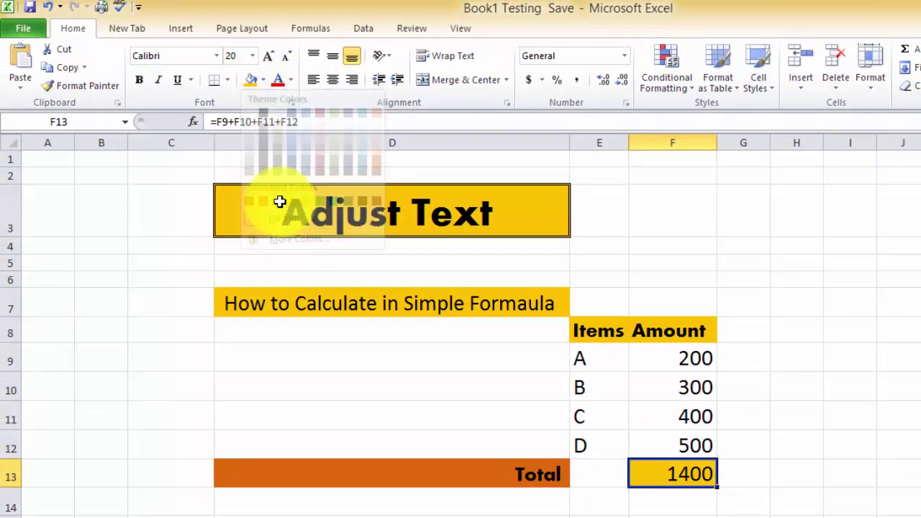
left_click(140, 83)
Select cell E13 beside the total to begin the Khmer label.
left_click(678, 499)
left_click(672, 465)
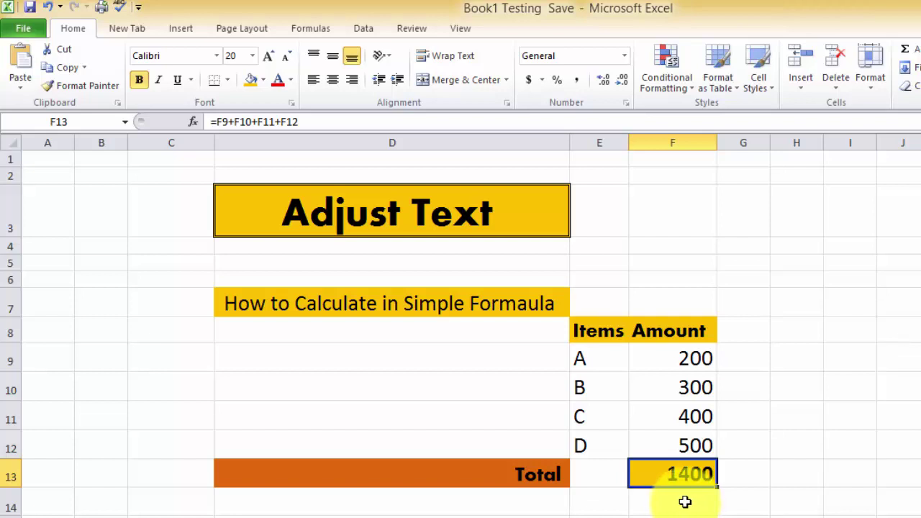
scroll(685, 502, "down", 1)
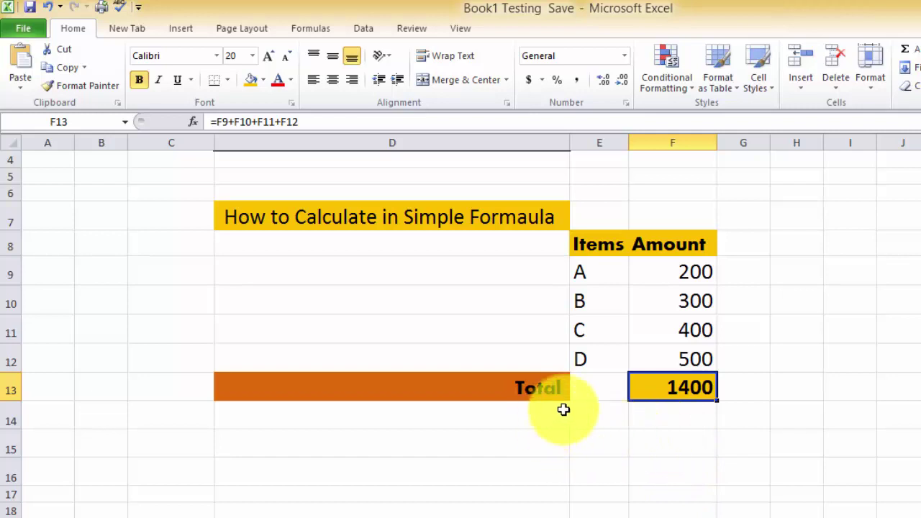
left_click(600, 396)
type("វិធីបូក")
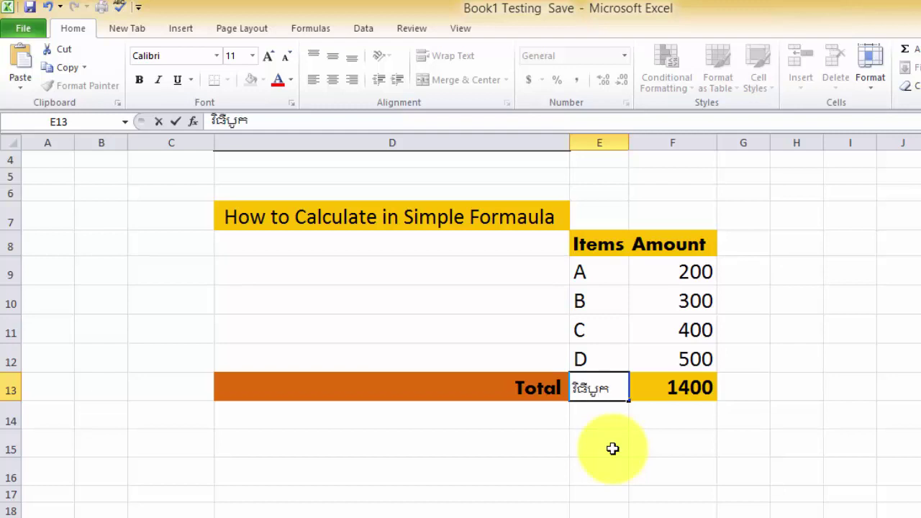
Commit the Khmer label in E13 and set it to size 14 in the Kh Content font.
key("Return")
left_click(596, 390)
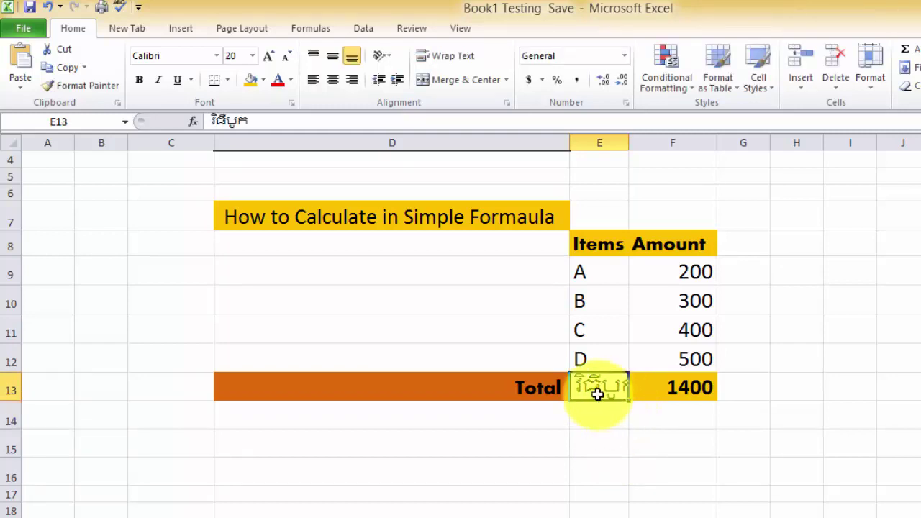
left_click(252, 55)
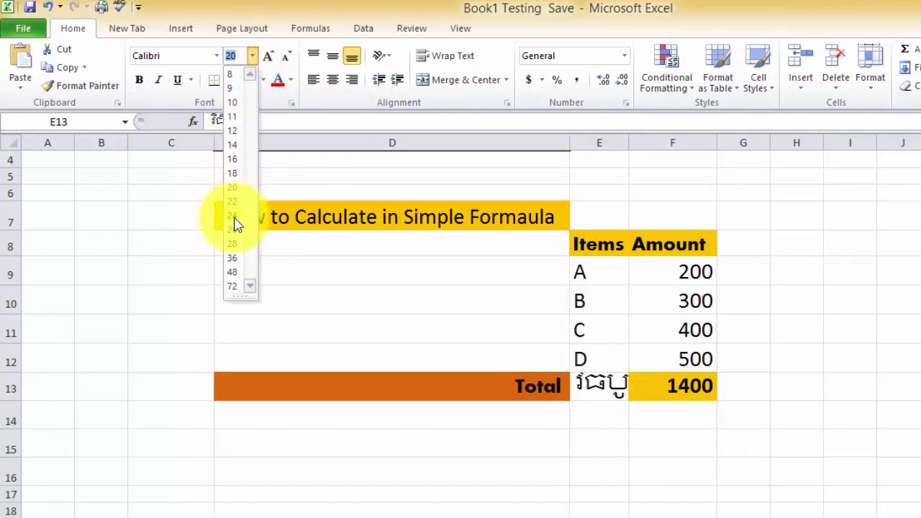
left_click(236, 151)
left_click(216, 55)
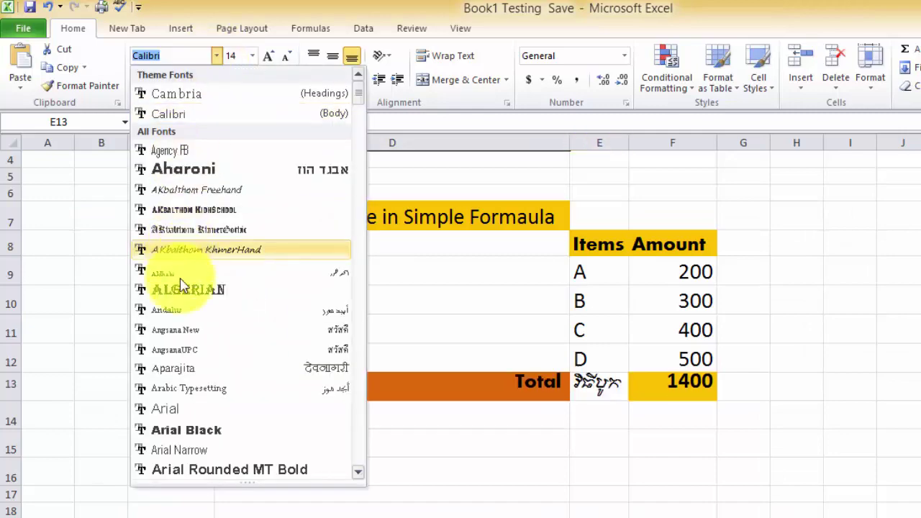
scroll(187, 346, "down", 5)
scroll(171, 370, "down", 5)
scroll(171, 371, "down", 7)
scroll(171, 370, "down", 6)
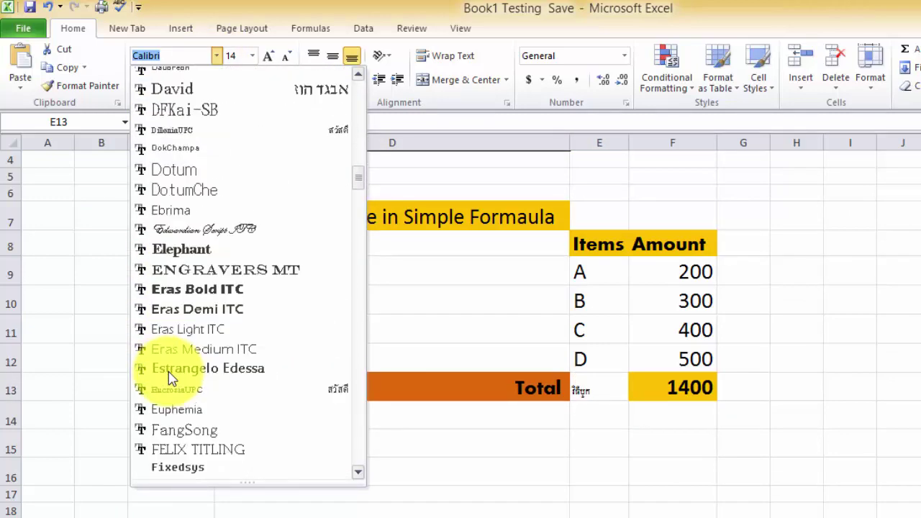
scroll(171, 374, "down", 3)
scroll(171, 371, "down", 6)
scroll(171, 370, "down", 5)
scroll(171, 374, "down", 6)
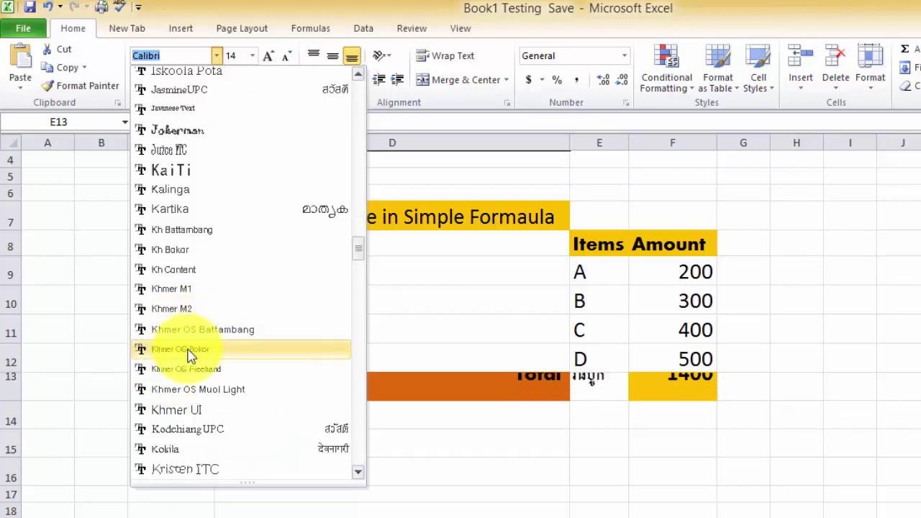
left_click(183, 270)
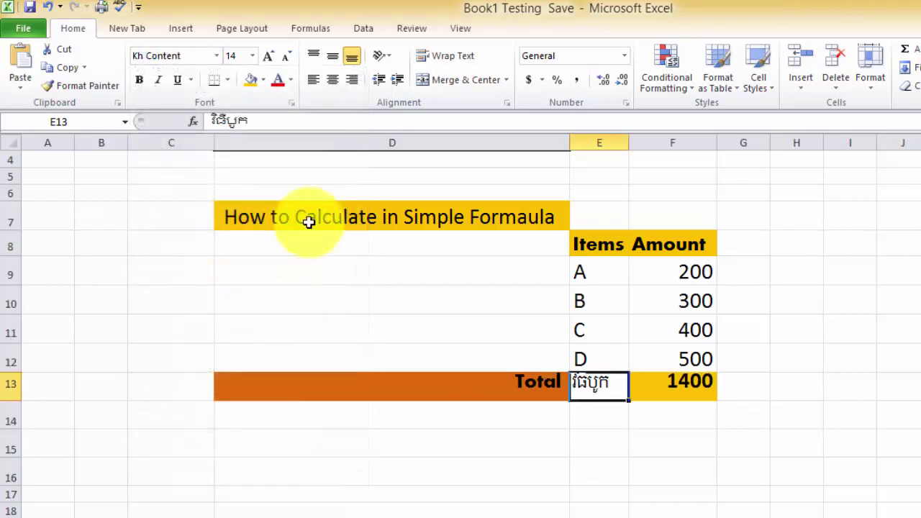
Centre the E13 label horizontally and vertically, and make row 13 taller.
left_click(332, 79)
left_click(333, 55)
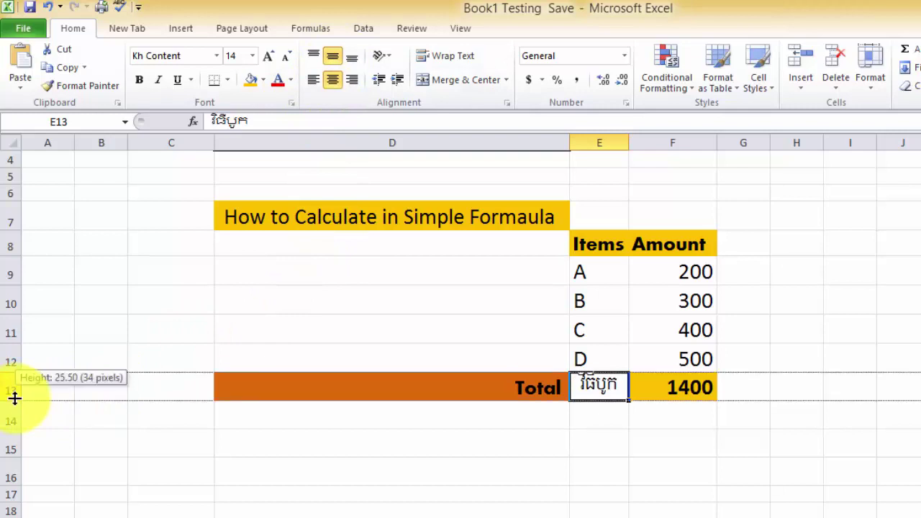
left_click_drag(14, 397, 14, 423)
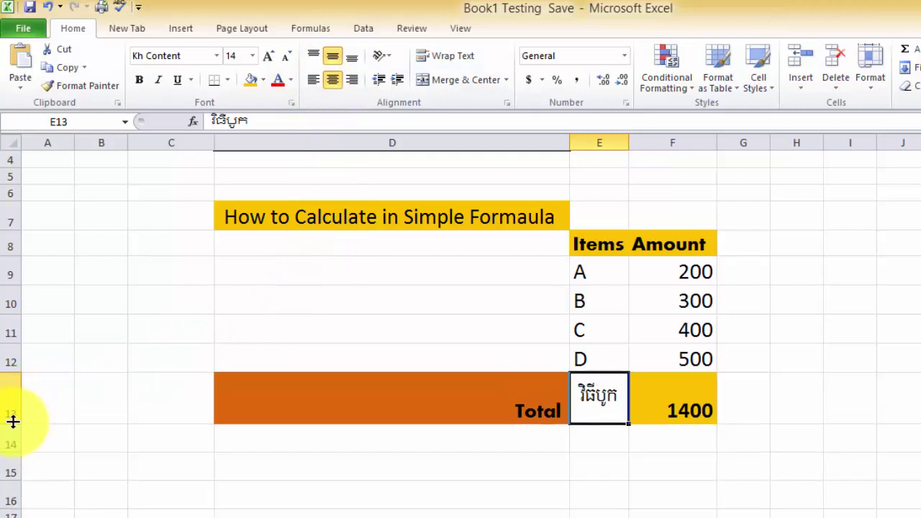
left_click(612, 438)
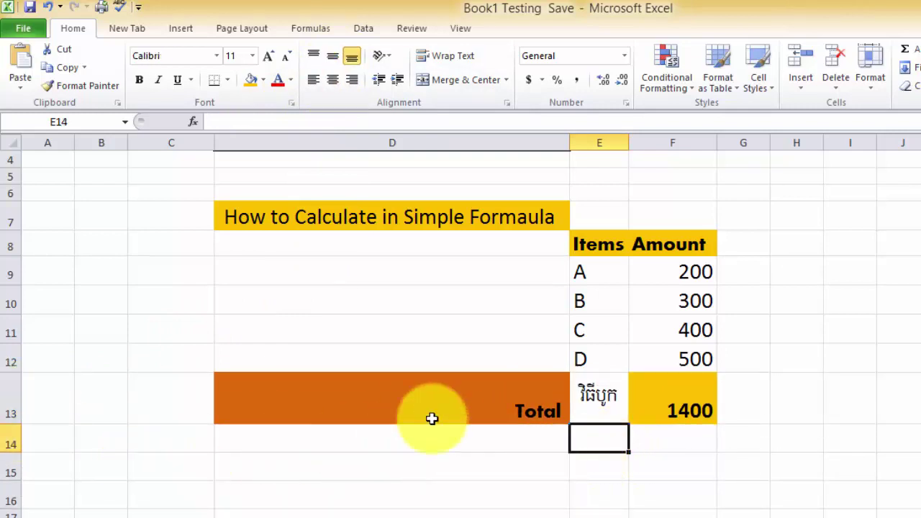
Copy E13's formatting onto the cells below it with Format Painter.
left_click(599, 400)
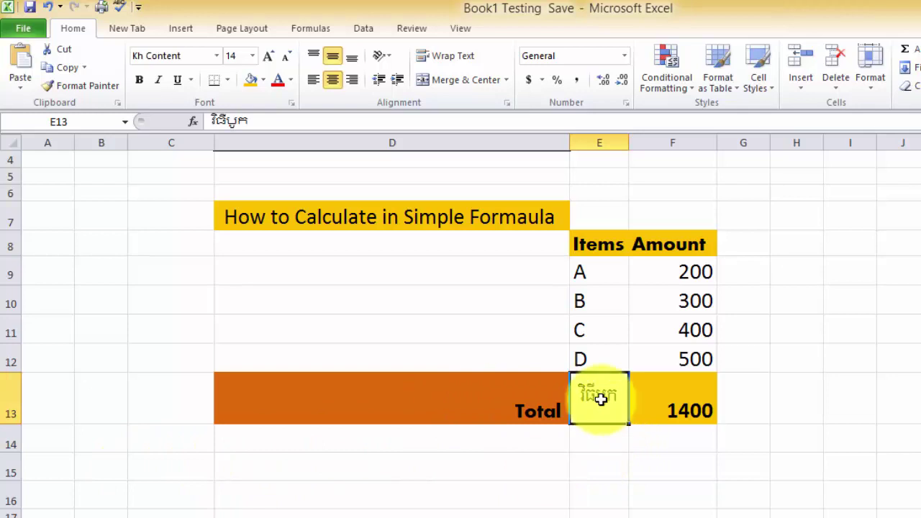
left_click(72, 86)
left_click(595, 436)
mouse_move(596, 437)
left_mouse_down()
mouse_move(596, 509)
mouse_move(616, 447)
left_mouse_up()
Give the E13 label a blue fill and white text.
left_click(613, 400)
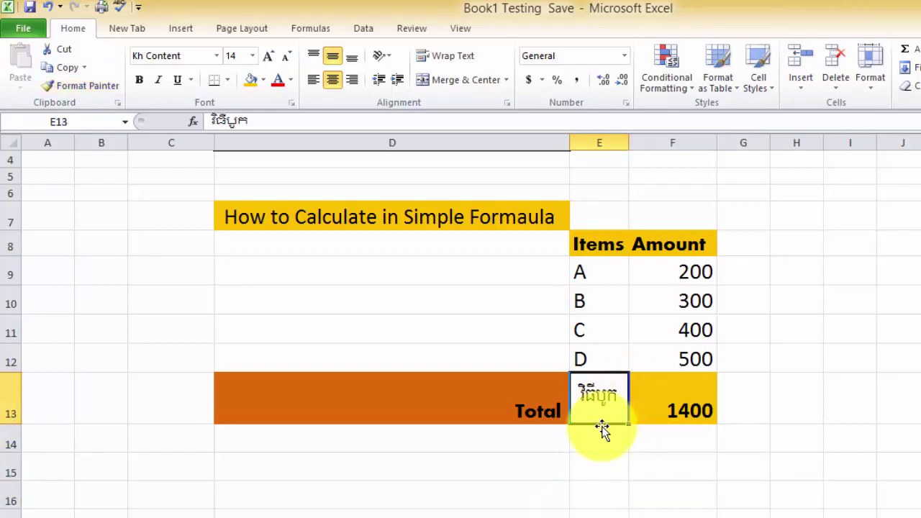
left_click(601, 429)
left_click(612, 408)
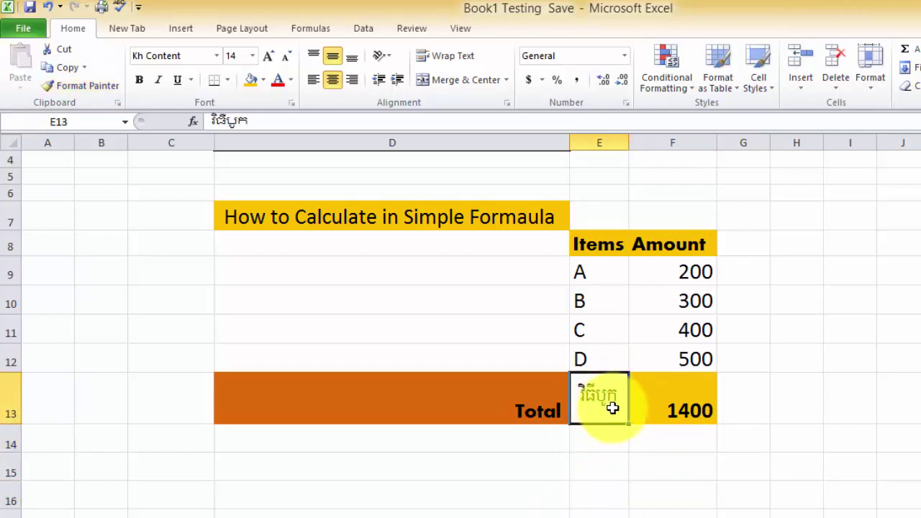
left_click(263, 80)
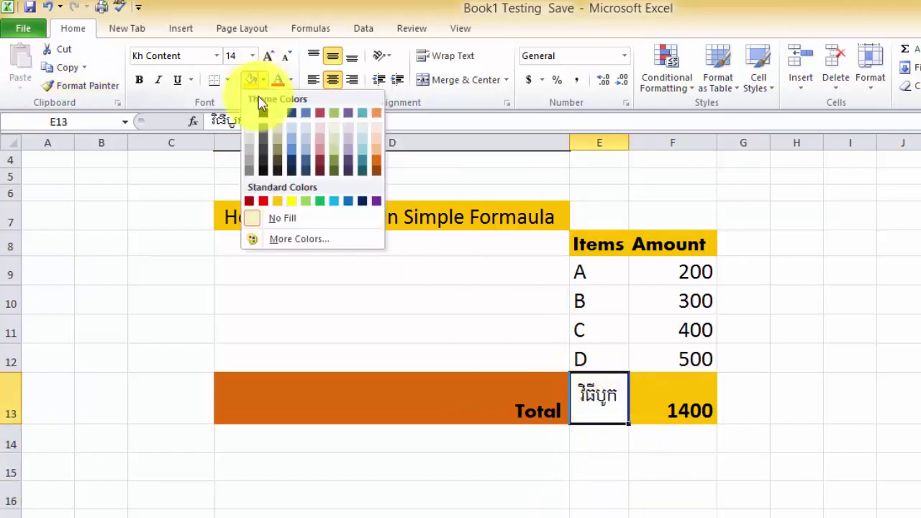
left_click(293, 158)
left_click(290, 80)
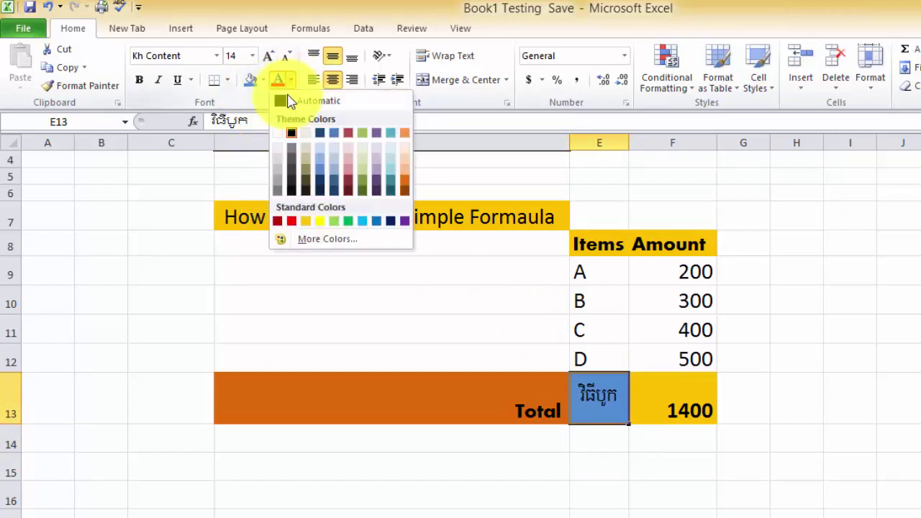
left_click(277, 132)
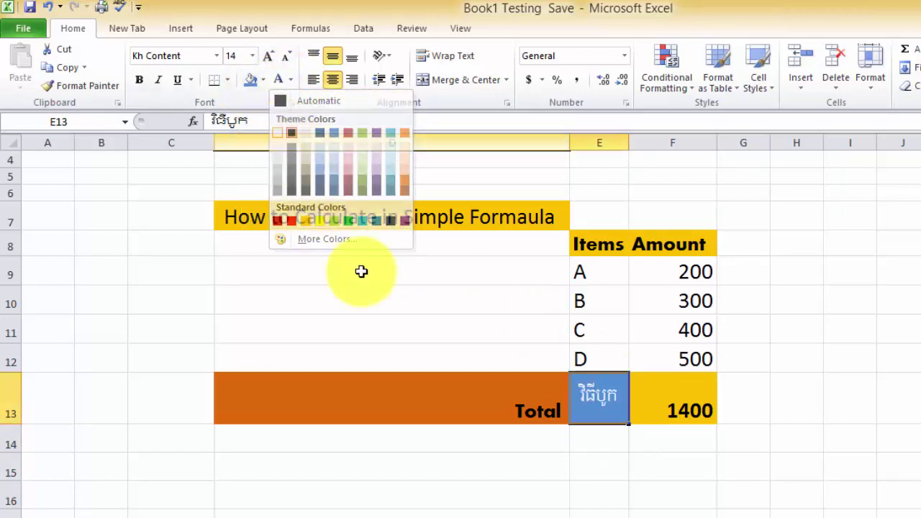
left_click(616, 445)
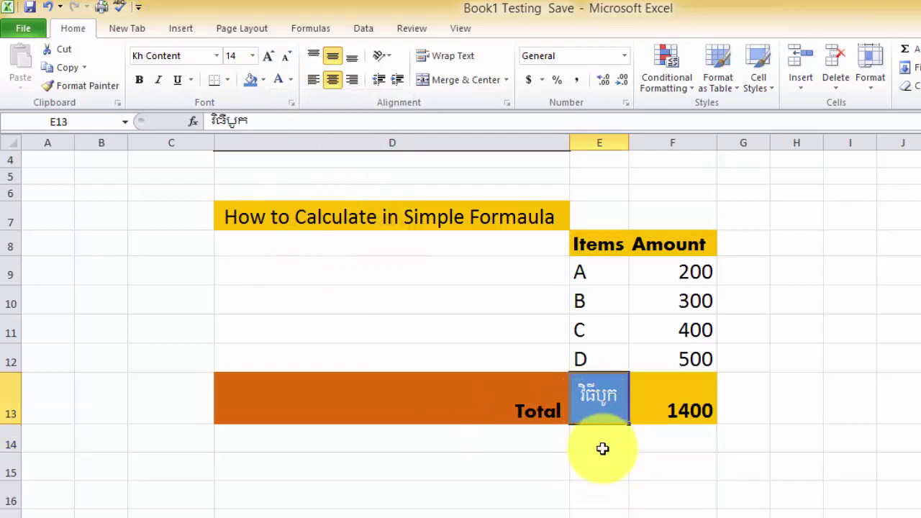
left_click(607, 440)
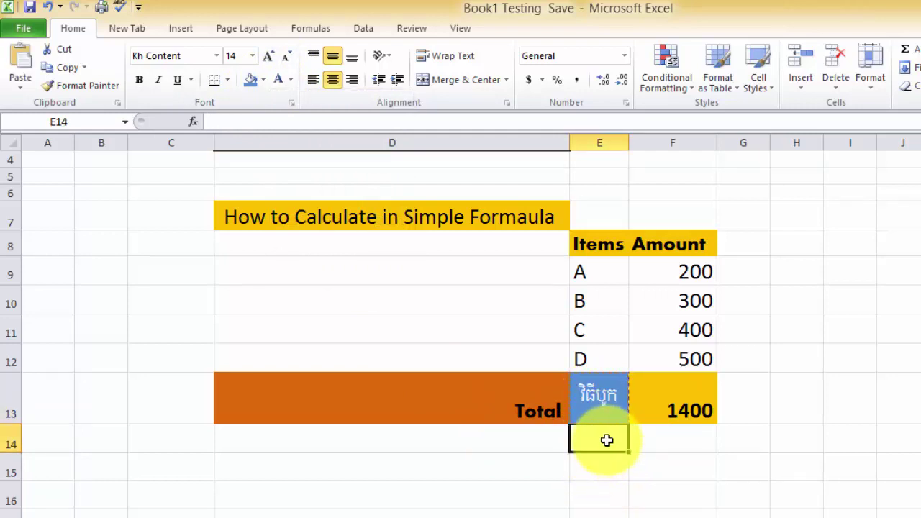
Paste the blue label into E14 and make row 14 taller.
key("ctrl+v")
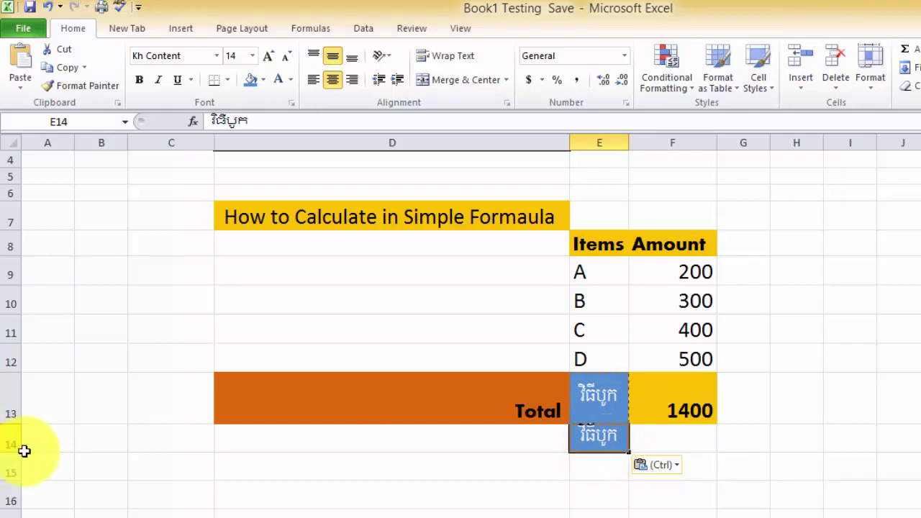
mouse_move(24, 451)
left_mouse_down()
mouse_move(24, 471)
mouse_move(16, 471)
left_mouse_up()
left_click(11, 448)
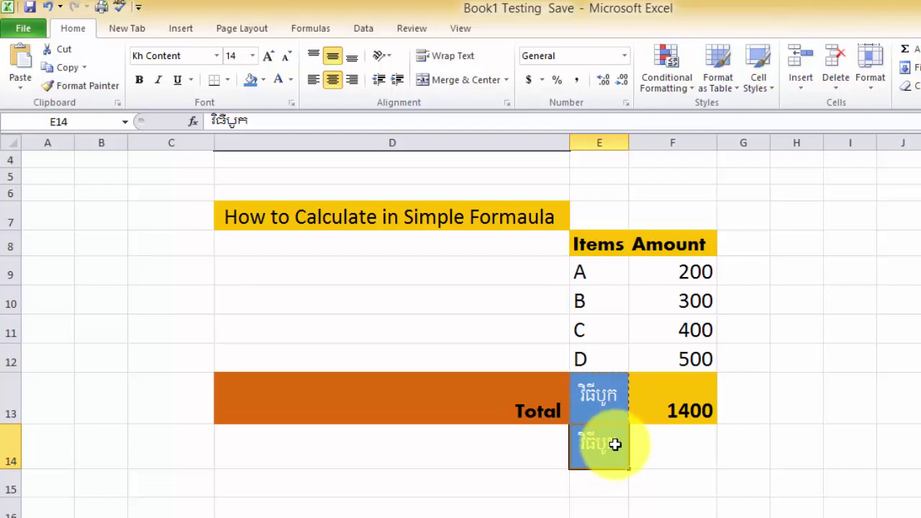
Change the E14 text to វិធីដក and start a formula in F14.
double_click(611, 450)
key("BackSpace")
key("BackSpace")
key("BackSpace")
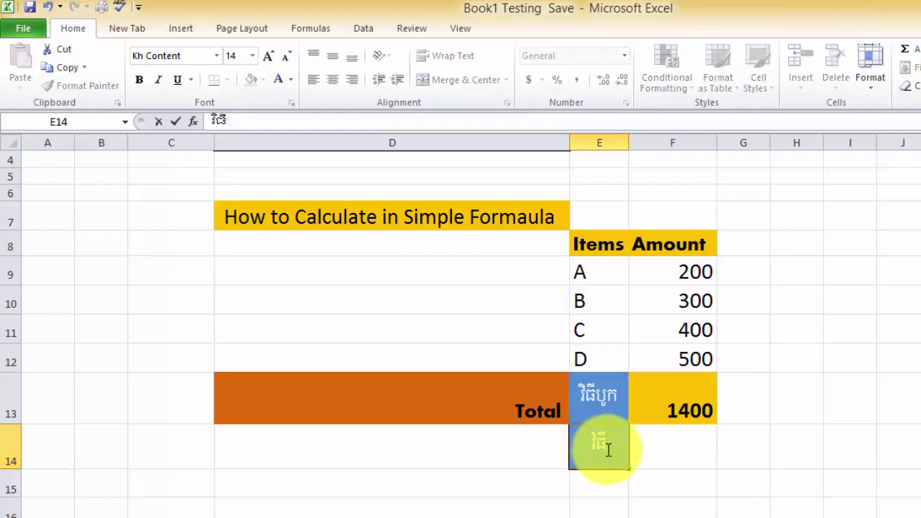
type("ដក")
key("Return")
left_click(670, 447)
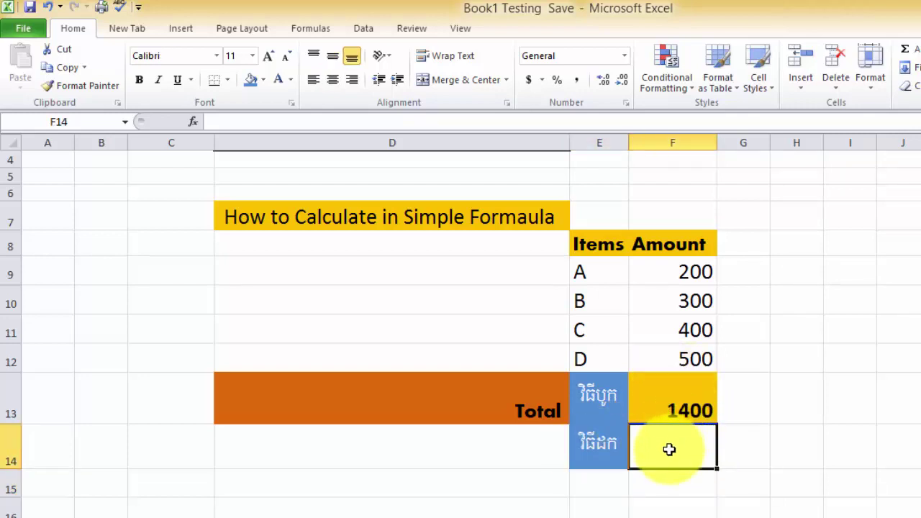
type("=")
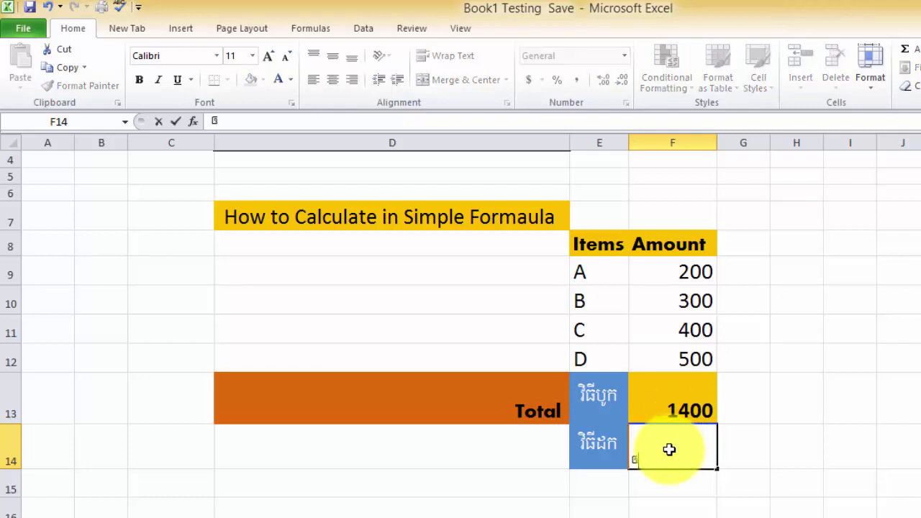
type("=")
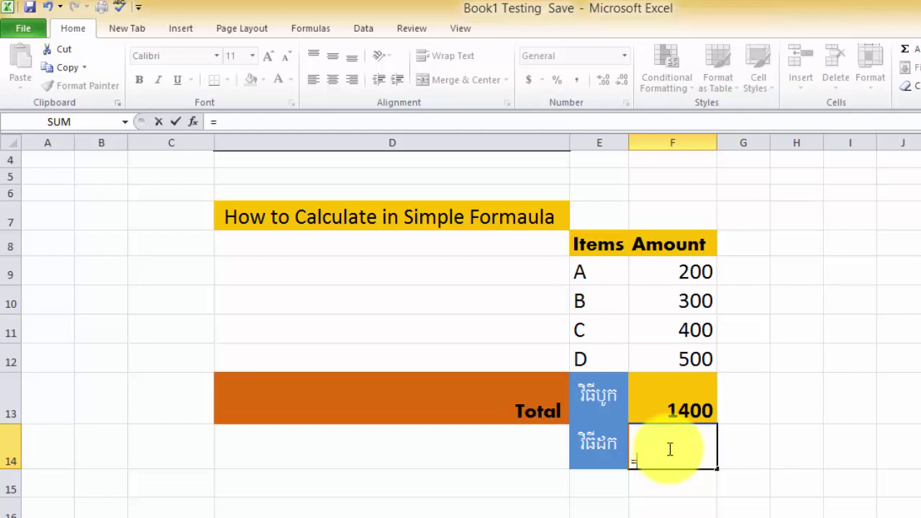
Complete the F14 formula =F10-F9 so it shows 100.
left_click(704, 298)
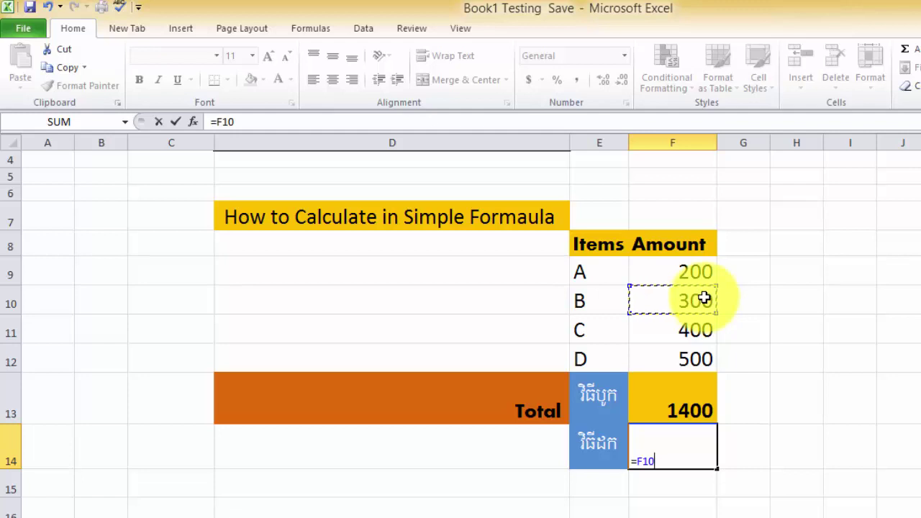
type("-")
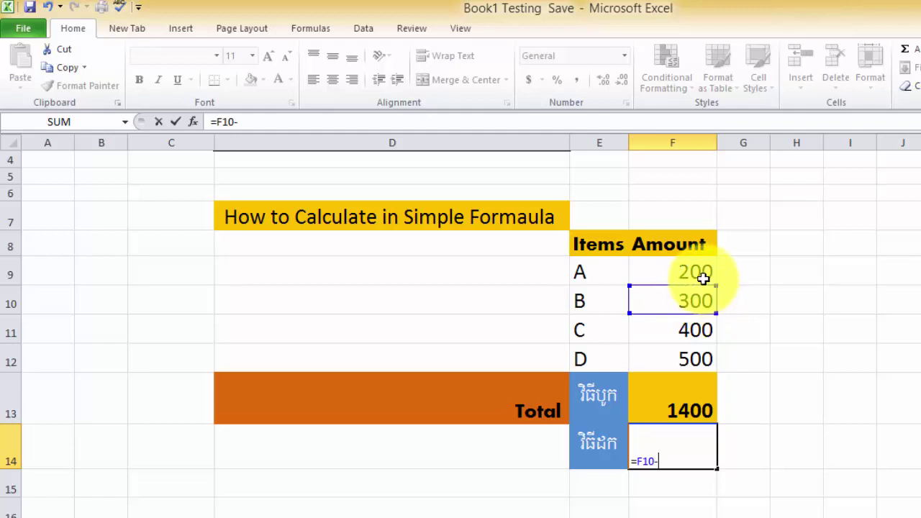
left_click(700, 274)
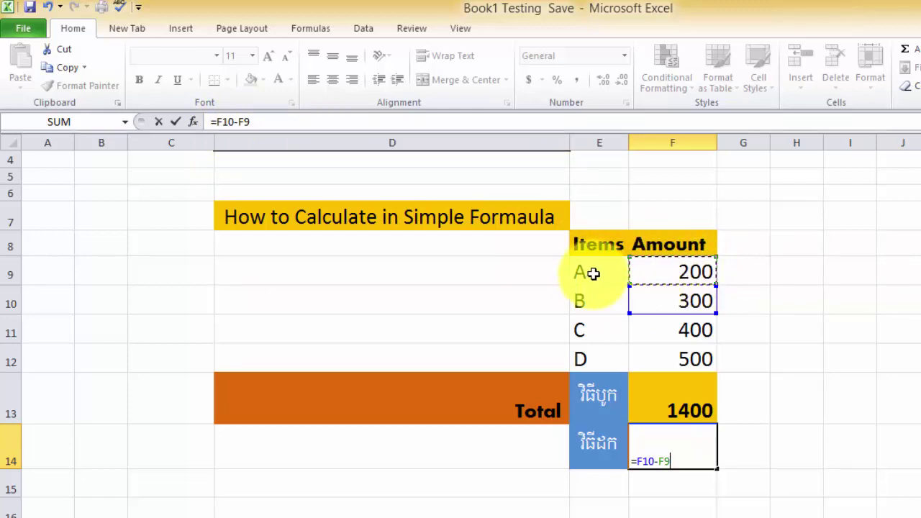
key("Return")
Copy the 1400 total's bold yellow formatting onto F14 with Format Painter.
left_click(676, 442)
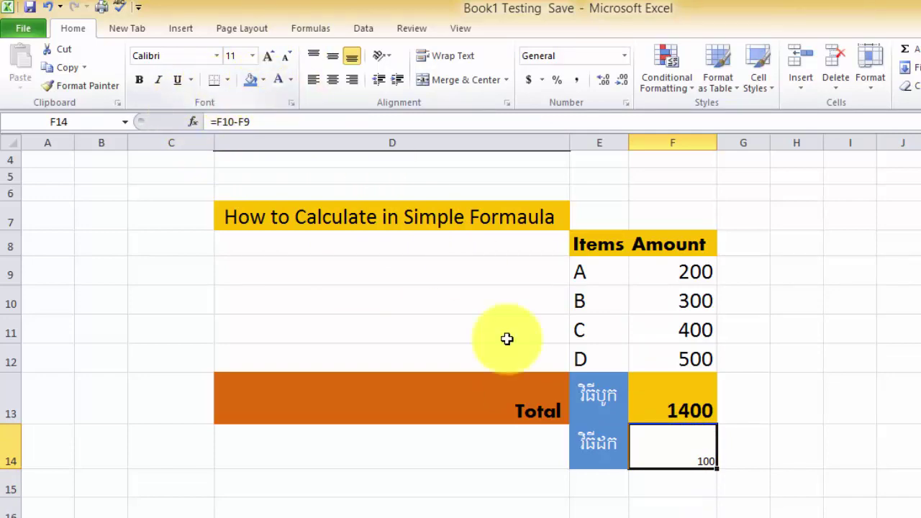
left_click(664, 392)
left_click(66, 86)
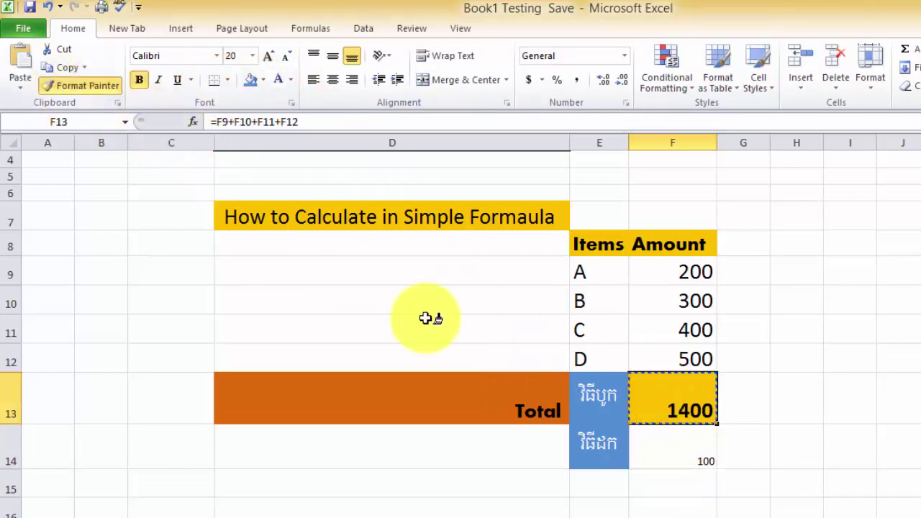
left_click(669, 446)
left_click(755, 439)
Copy the blue subtraction label from E14 into E15 and E16.
left_click(659, 438)
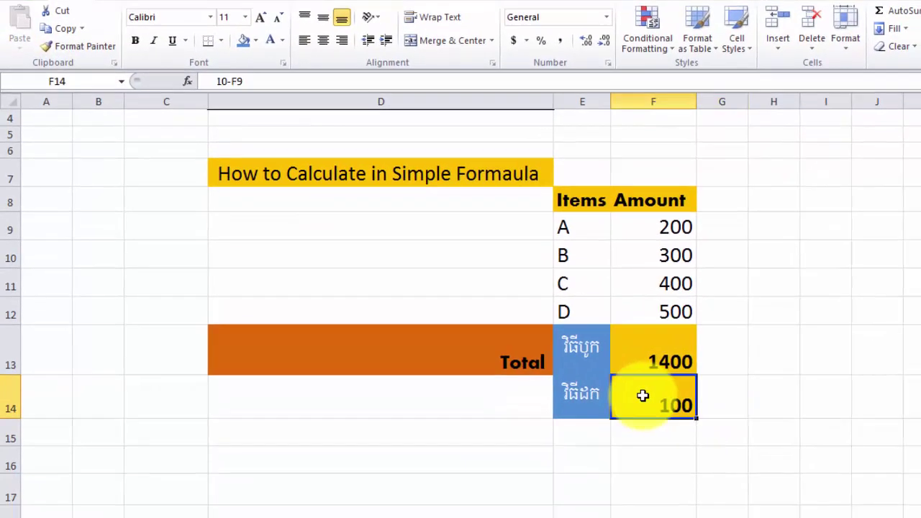
left_click(599, 479)
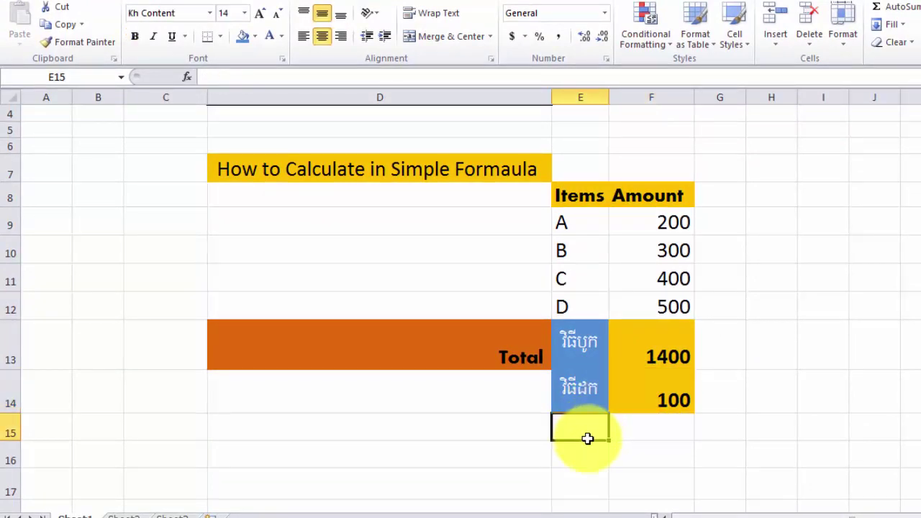
scroll(587, 432, "down", 1)
scroll(586, 419, "down", 1)
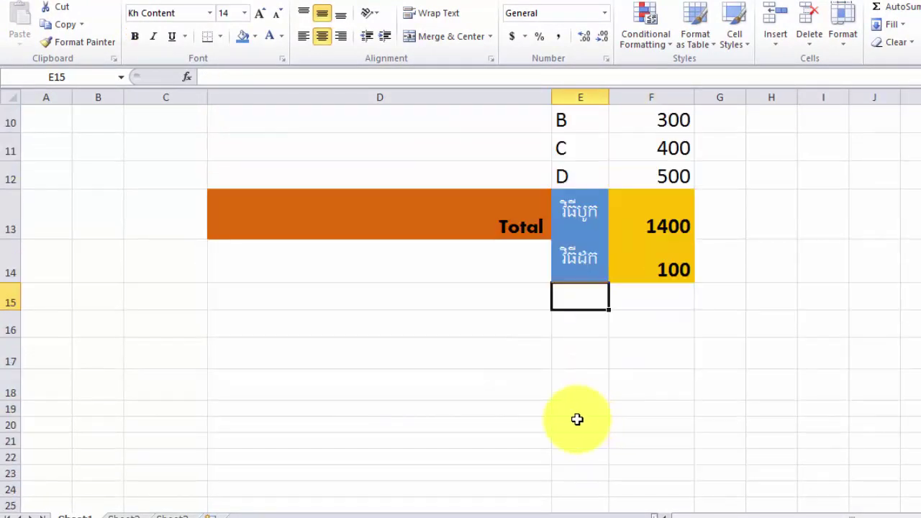
scroll(586, 418, "up", 2)
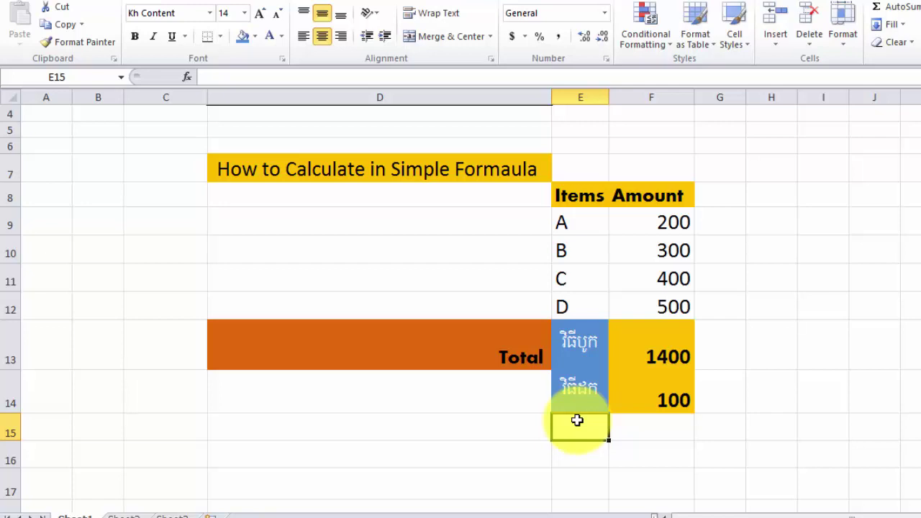
key("Up")
key("ctrl+c")
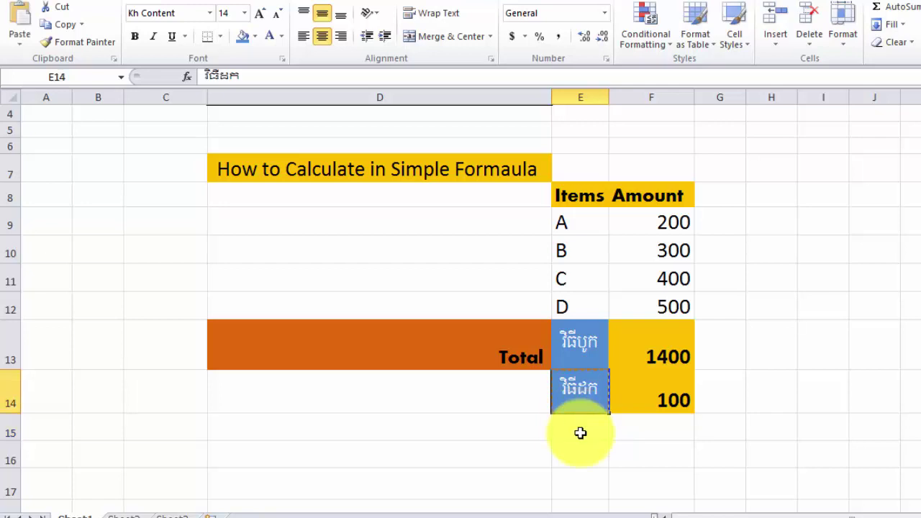
left_click(579, 430)
key("ctrl+v")
left_click(580, 462)
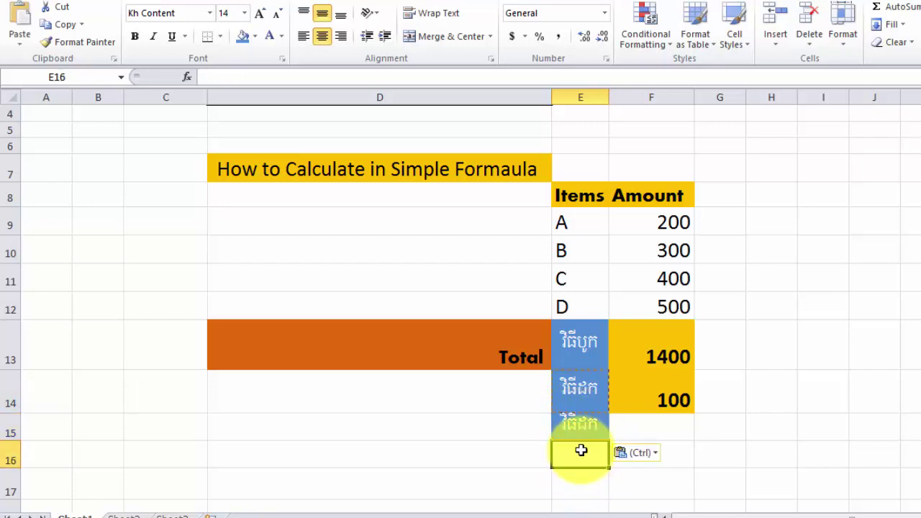
key("ctrl+v")
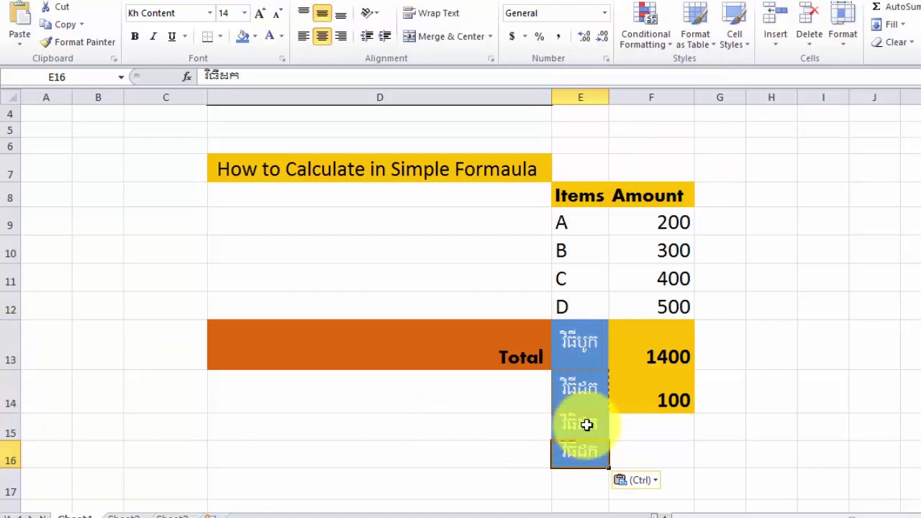
Relabel E15 as the multiplication term វិធីគុណ.
double_click(593, 425)
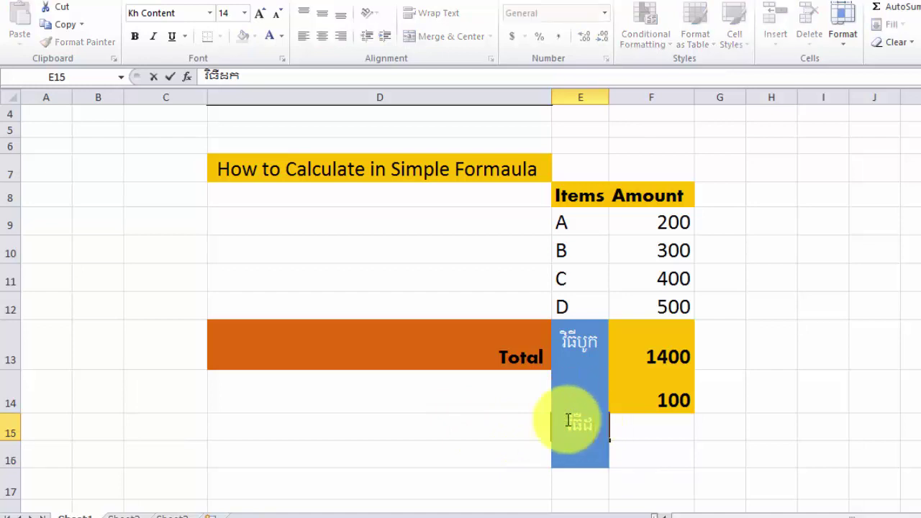
key("BackSpace")
type("KuN")
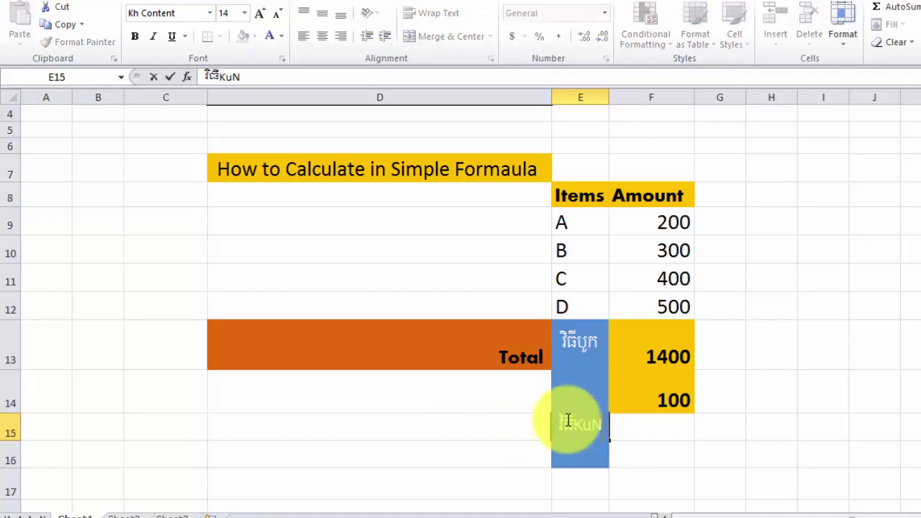
key("BackSpace")
key("BackSpace")
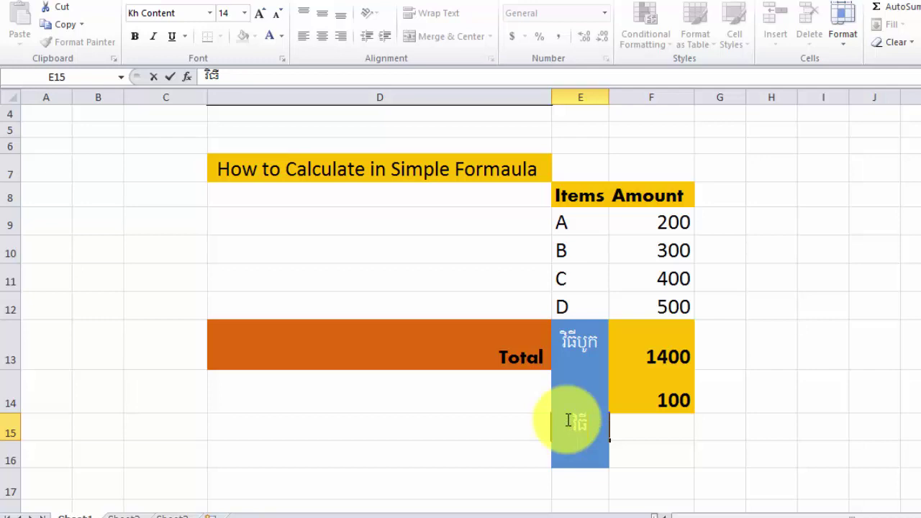
type("គុណ")
key("BackSpace")
key("BackSpace")
type("ុណ")
key("Return")
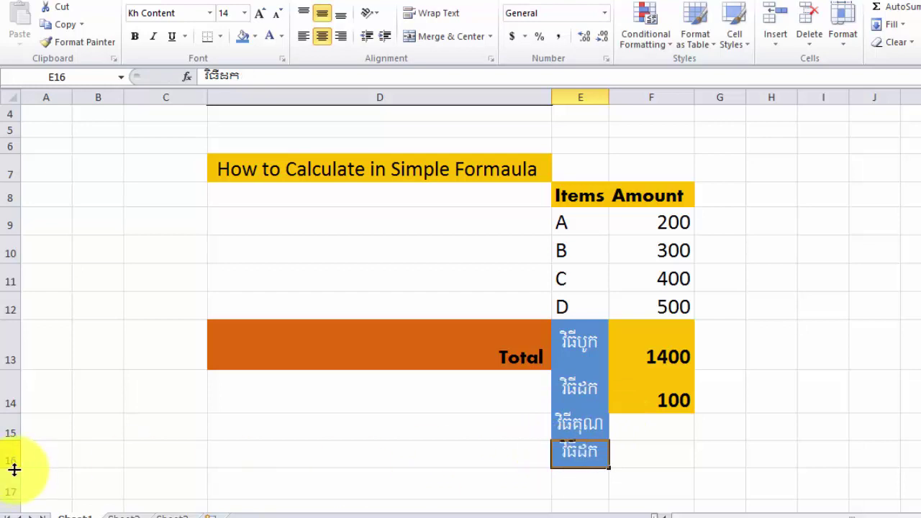
Make row 16 taller and relabel E16 as វិធីចែក.
left_click_drag(10, 469, 14, 484)
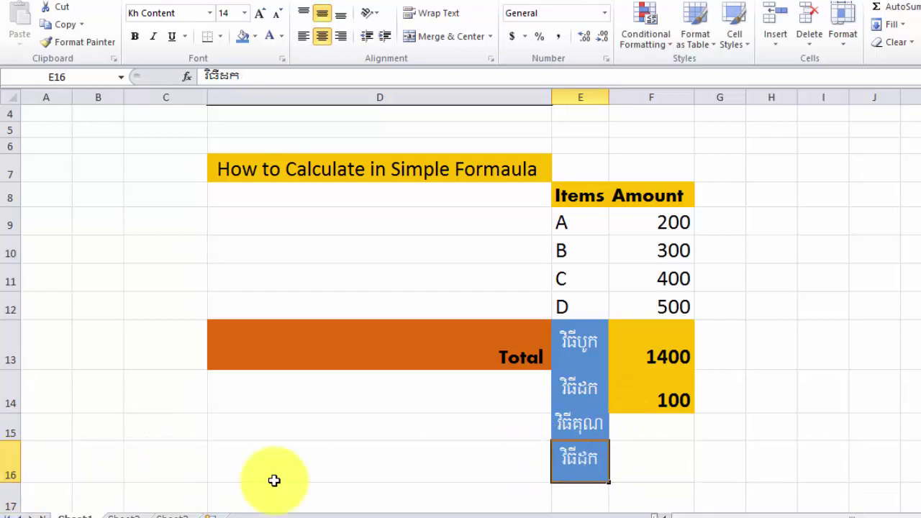
double_click(601, 463)
key("BackSpace")
key("BackSpace")
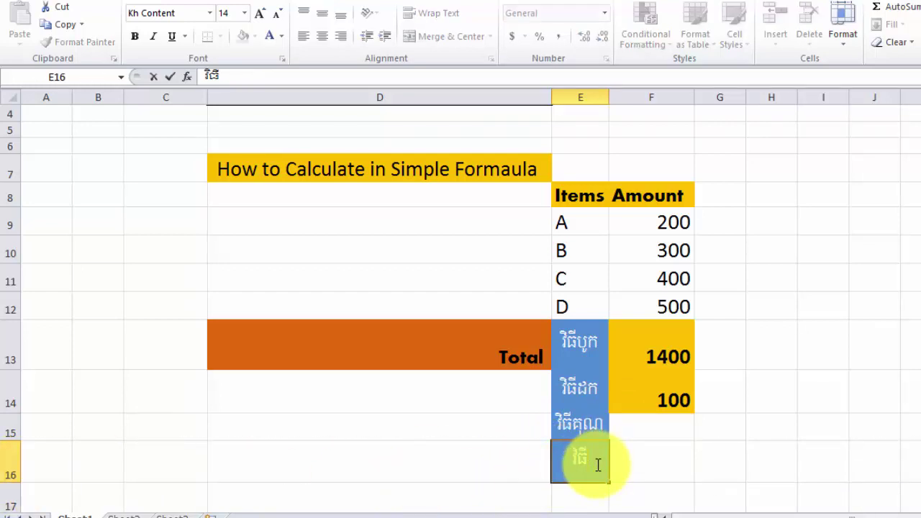
type("ចែក")
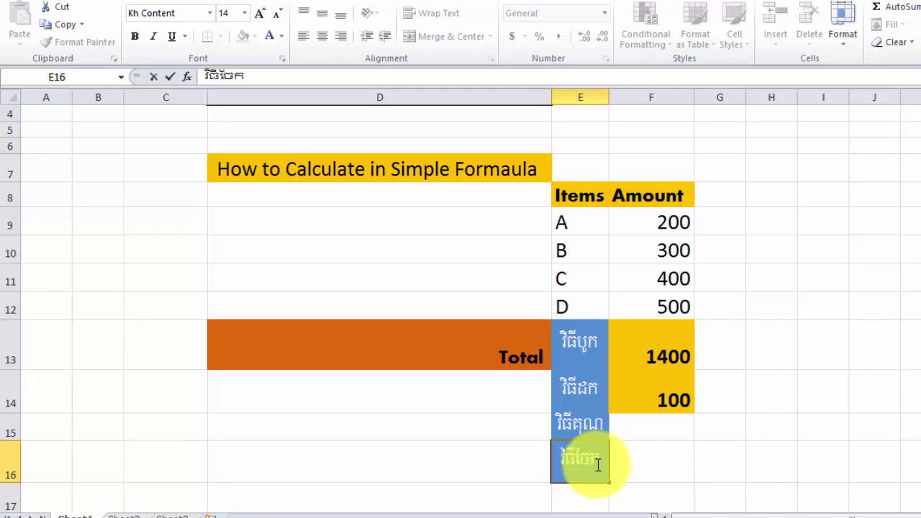
key("Return")
Enter =F11*F12 in F15 to show the product 200000.
left_click(659, 415)
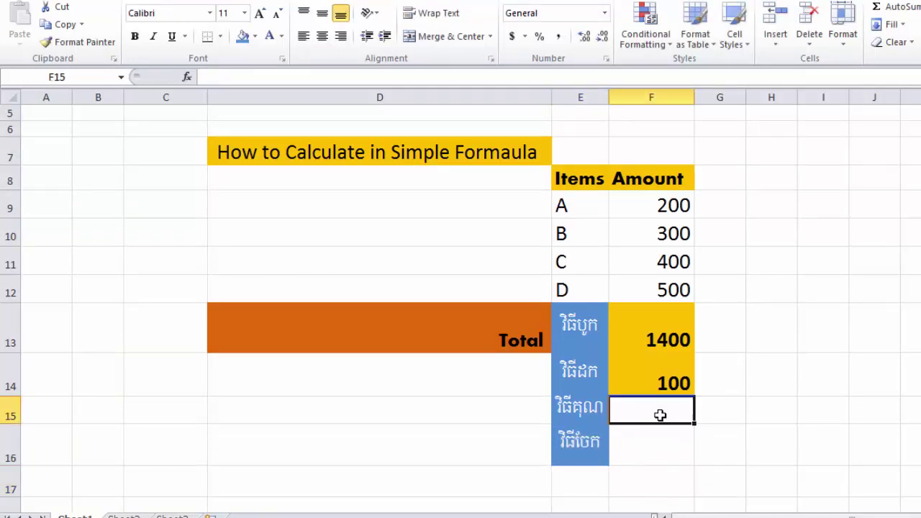
type("ឲ")
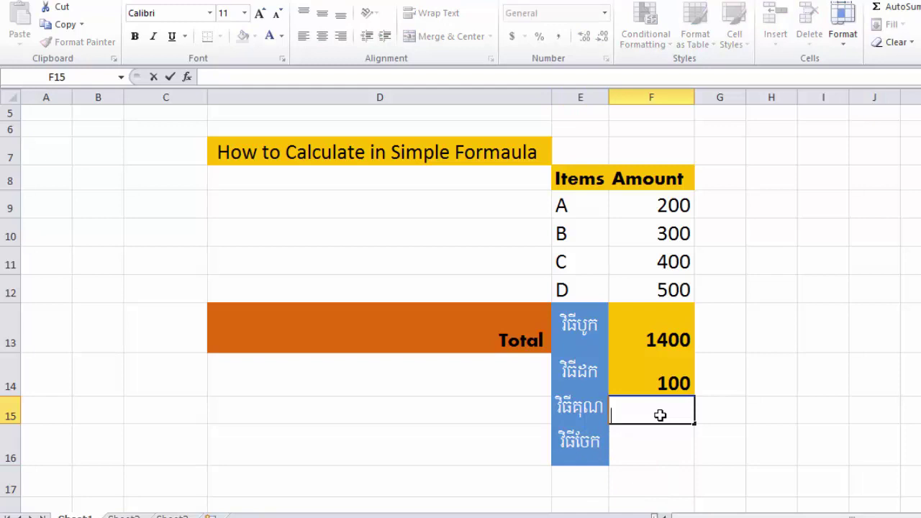
type("=")
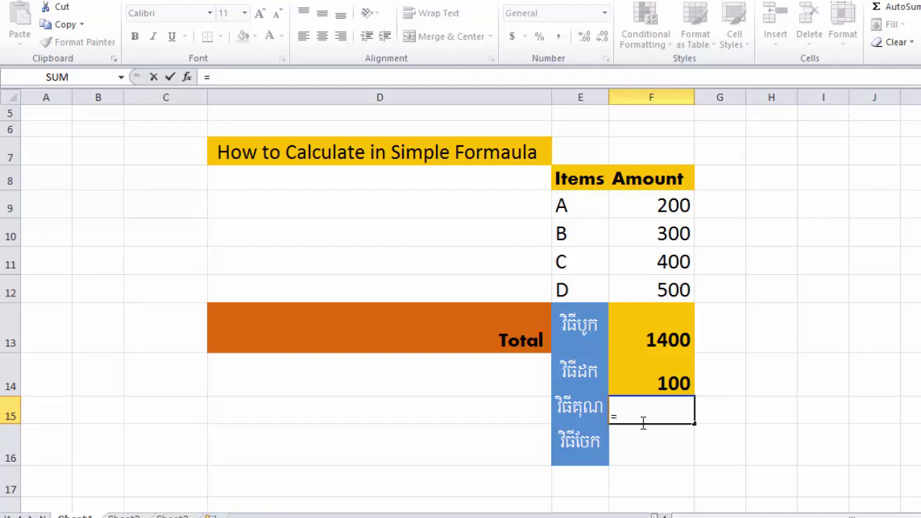
left_click(658, 262)
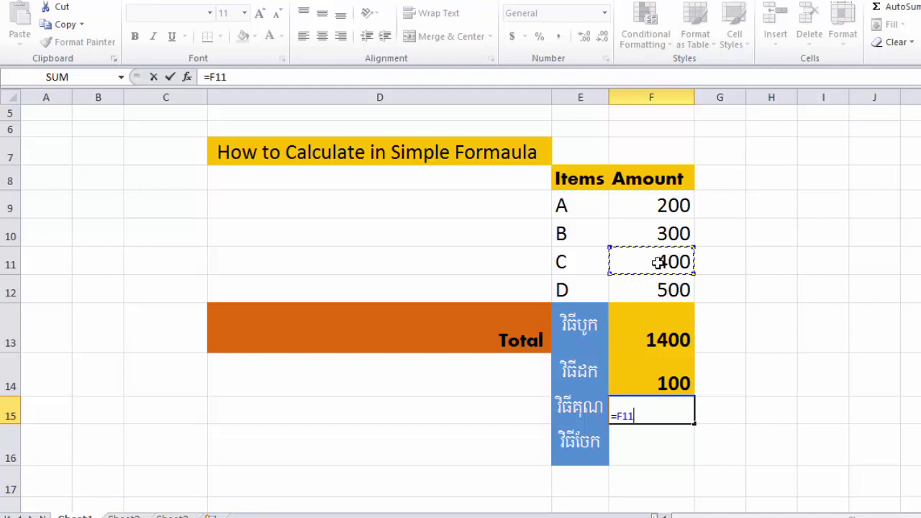
type("*")
left_click(662, 288)
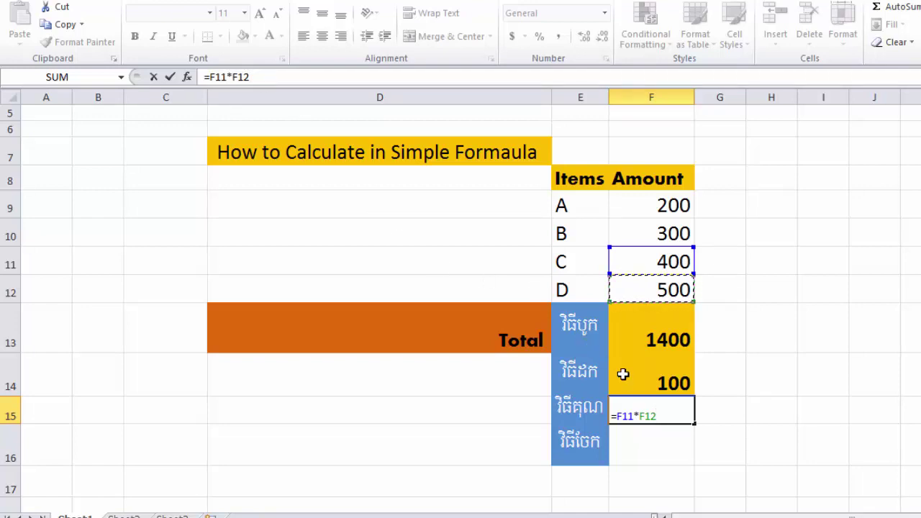
key("Return")
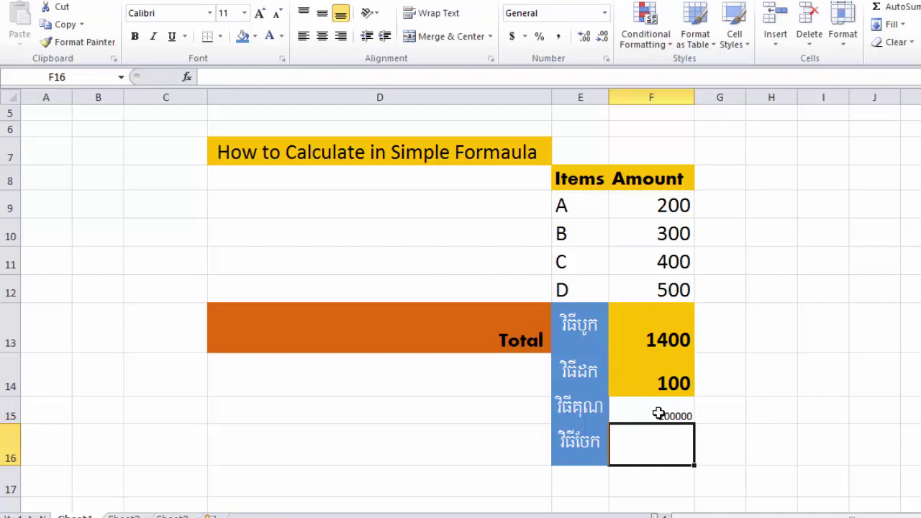
Copy F14's bold yellow formatting onto the 200000 result in F15 with Format Painter.
left_click(659, 417)
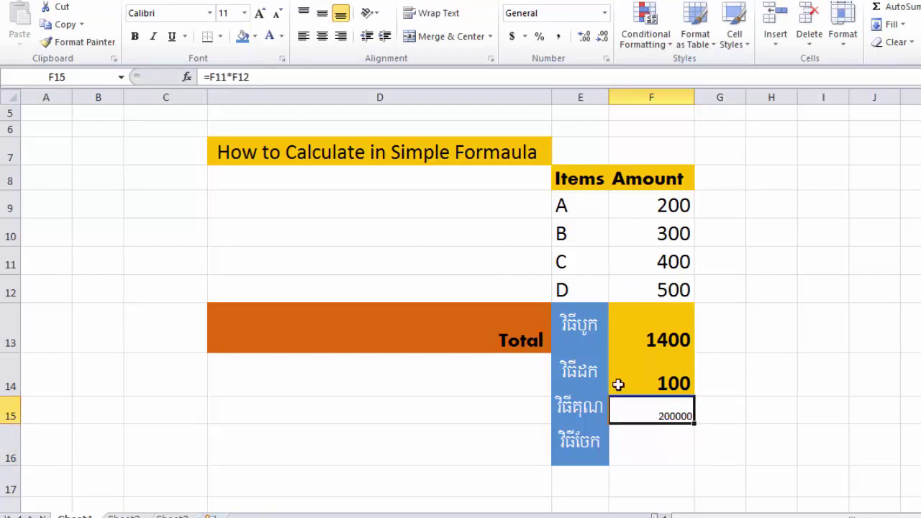
left_click(85, 42)
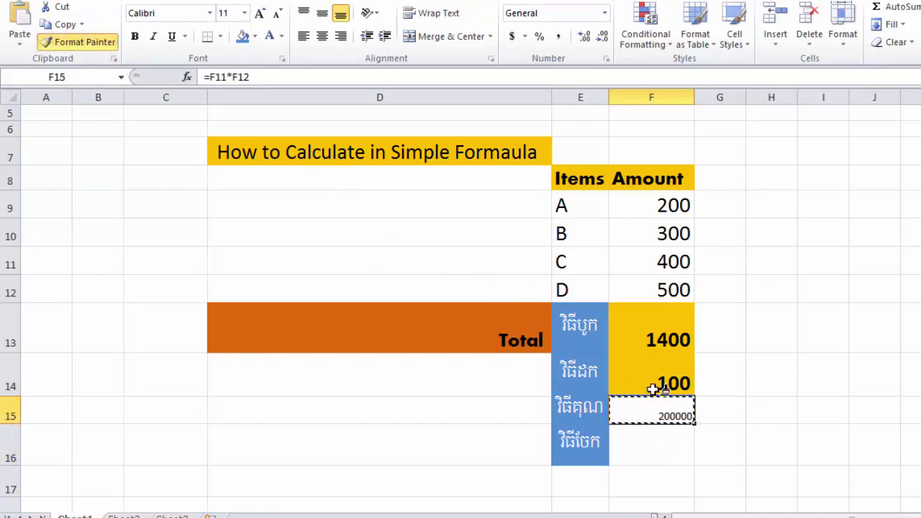
key("Escape")
left_click(653, 379)
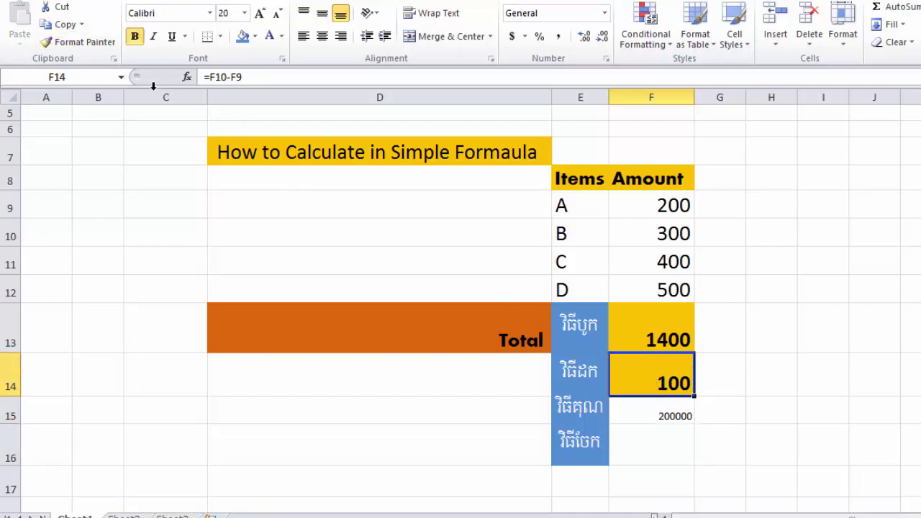
left_click(85, 42)
left_click(625, 413)
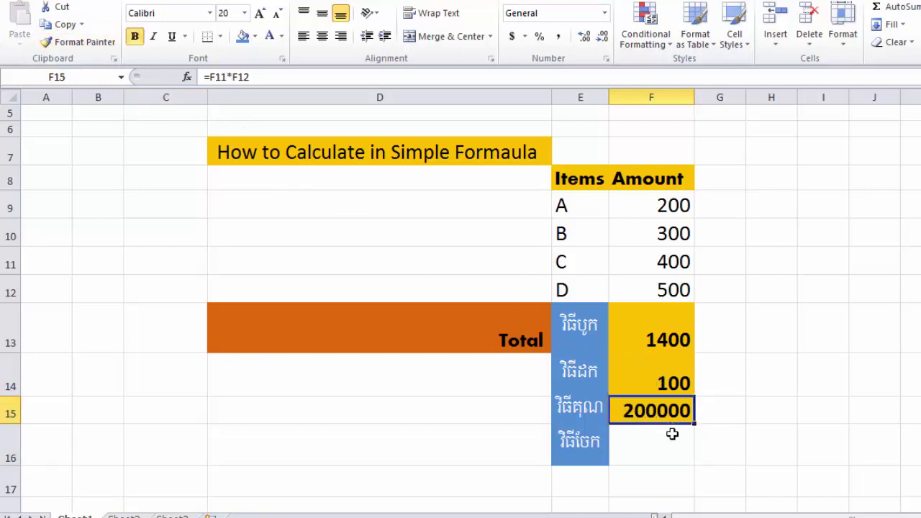
left_click(655, 451)
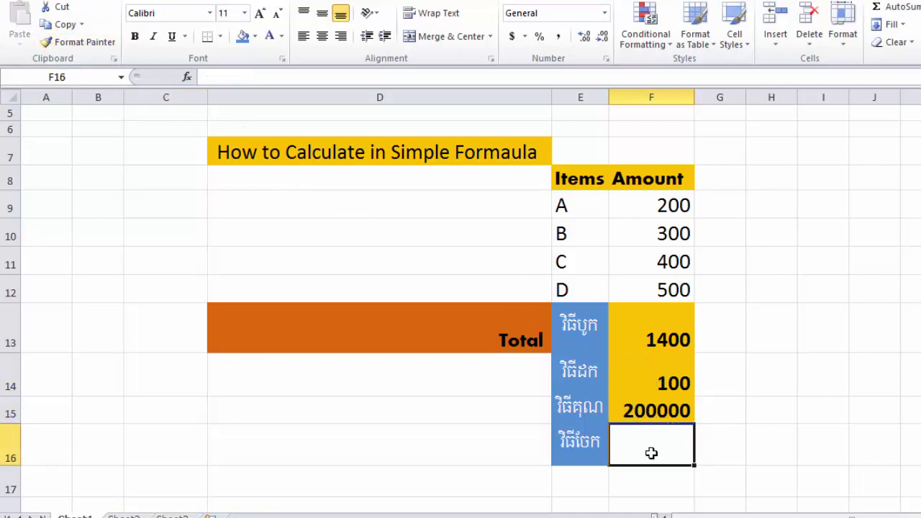
scroll(651, 452, "down", 1)
Enter =F12/F9 in F16 so it shows 2.5.
scroll(648, 451, "up", 1)
type("=")
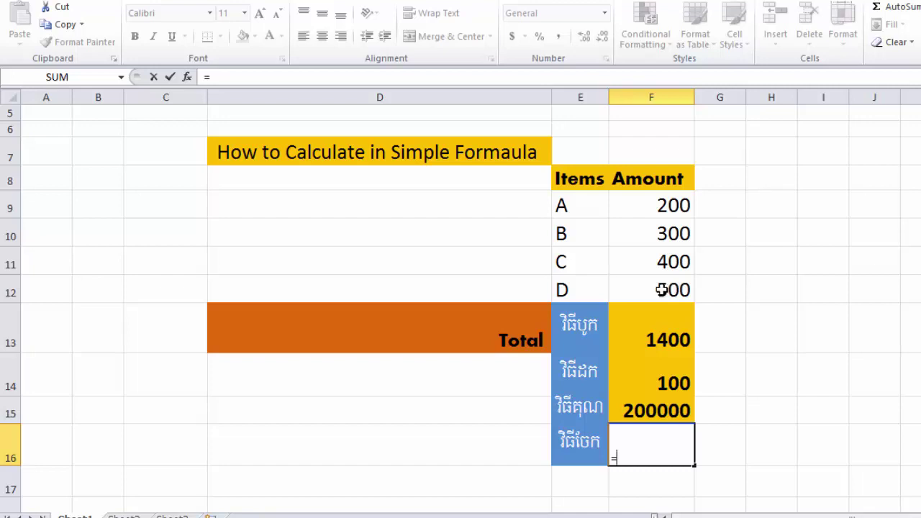
left_click(653, 289)
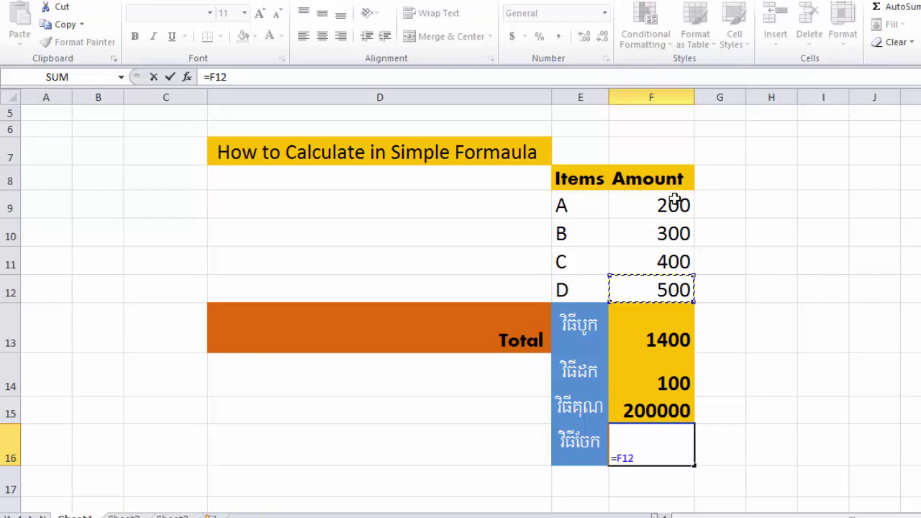
type("/")
left_click(677, 205)
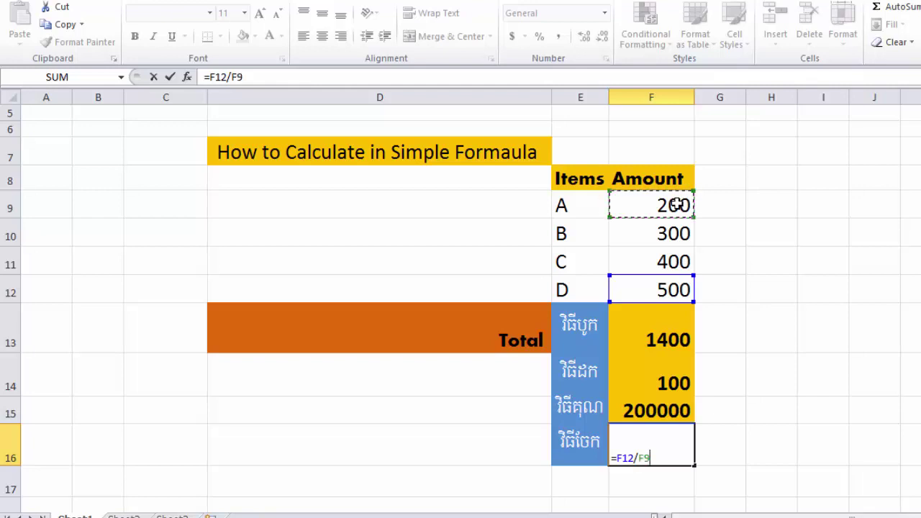
key("Return")
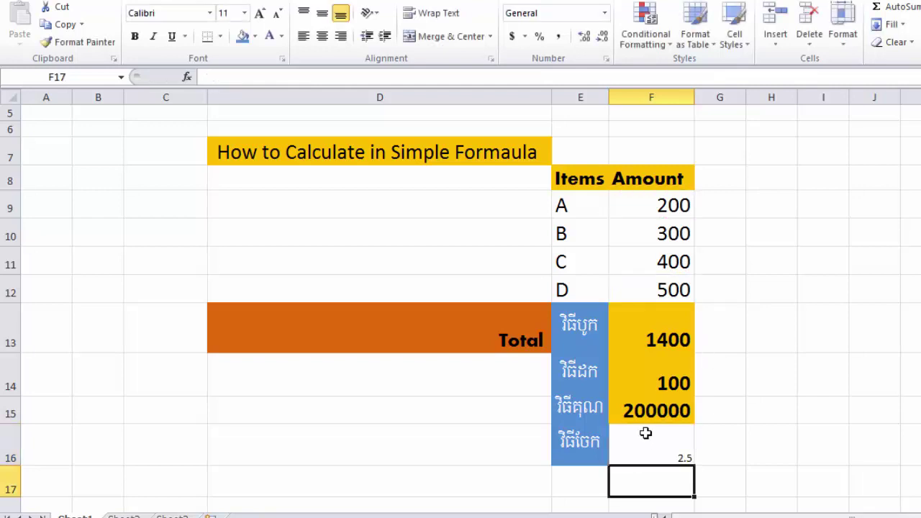
left_click(646, 433)
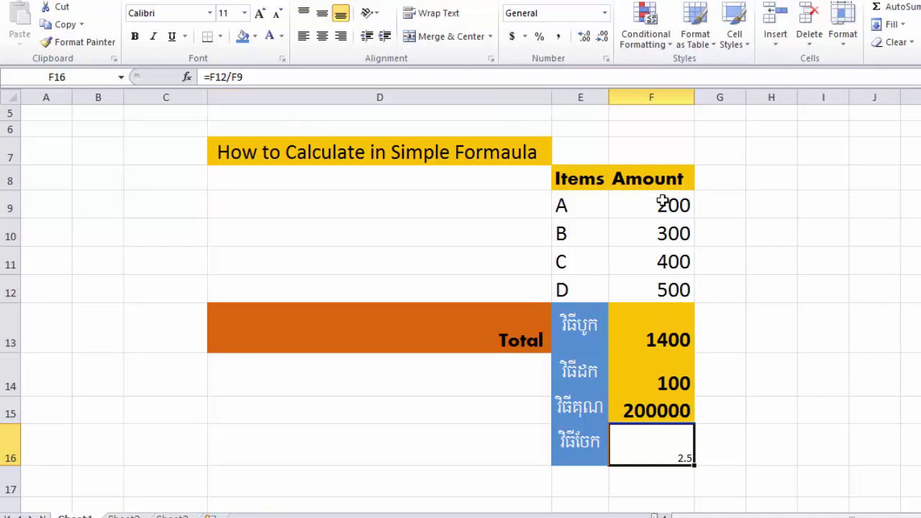
Copy F14's bold yellow formatting onto the 2.5 result in F16 with Format Painter.
left_click(640, 377)
left_click(84, 44)
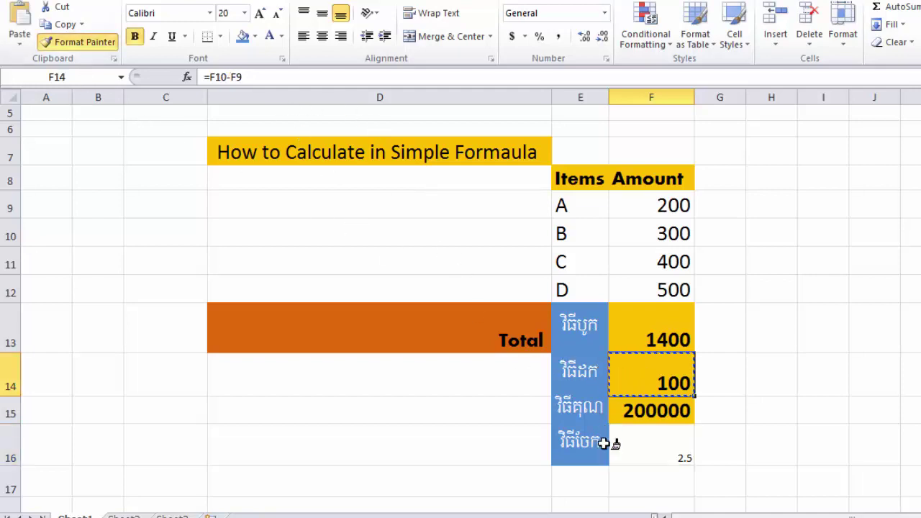
left_click(658, 438)
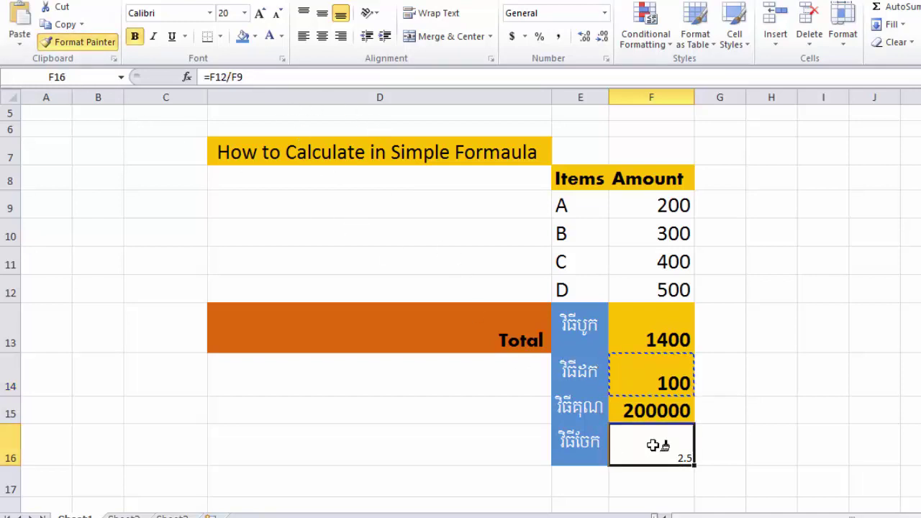
left_click(720, 437)
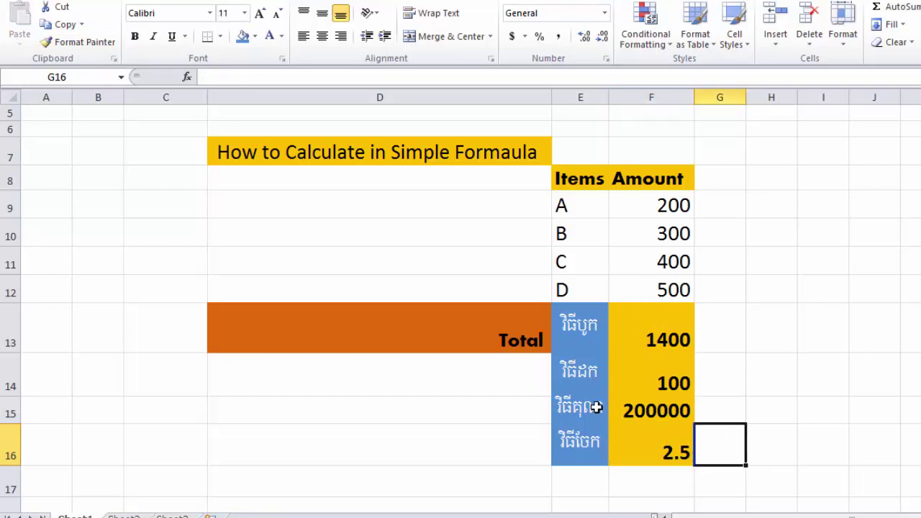
left_click(735, 403)
left_click(764, 372)
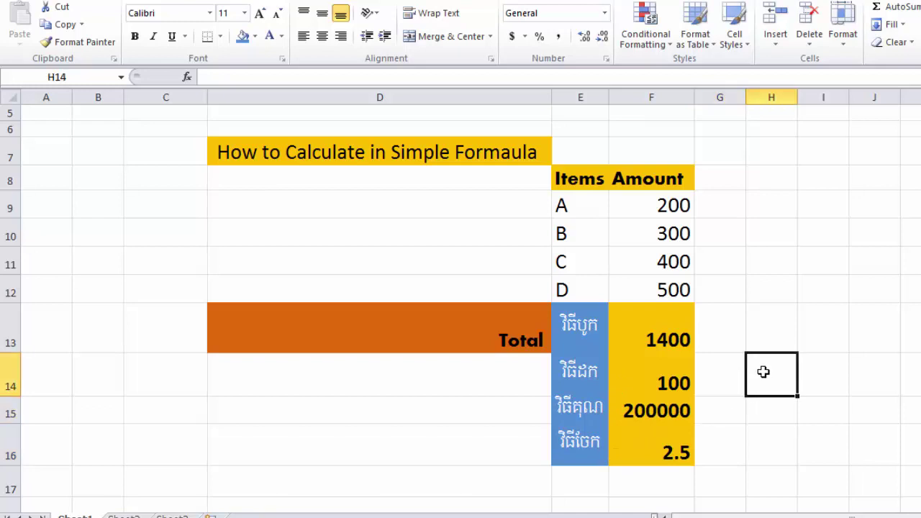
left_click(775, 429)
left_click(771, 403)
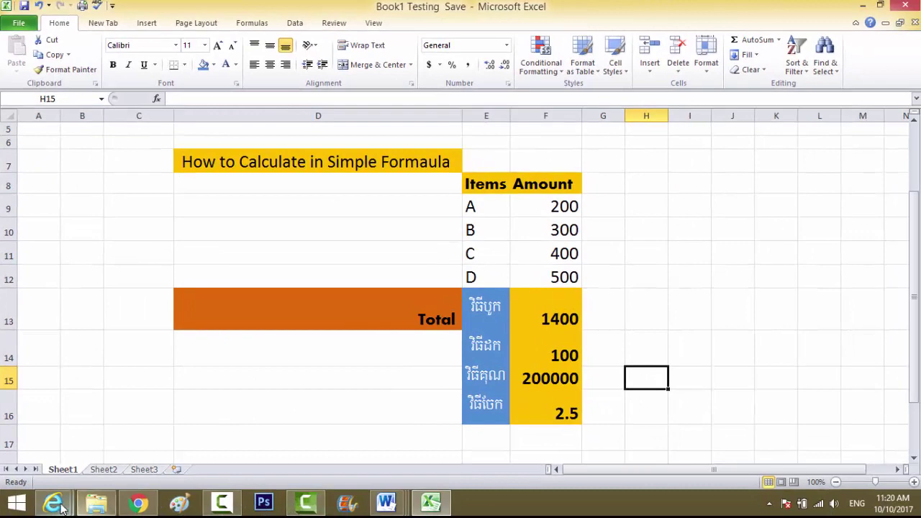
Switch to the YouTube channel page in Internet Explorer.
mouse_move(57, 491)
left_click(86, 435)
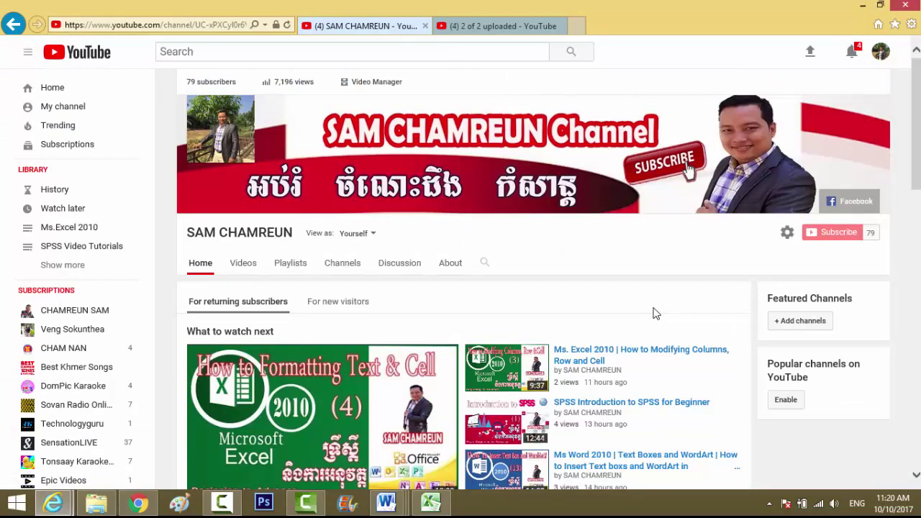
scroll(654, 313, "down", 1)
scroll(654, 313, "up", 1)
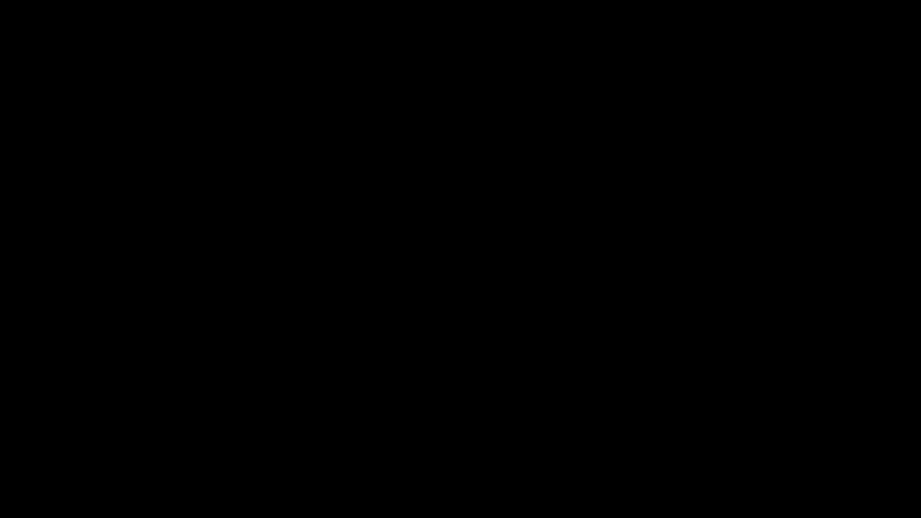